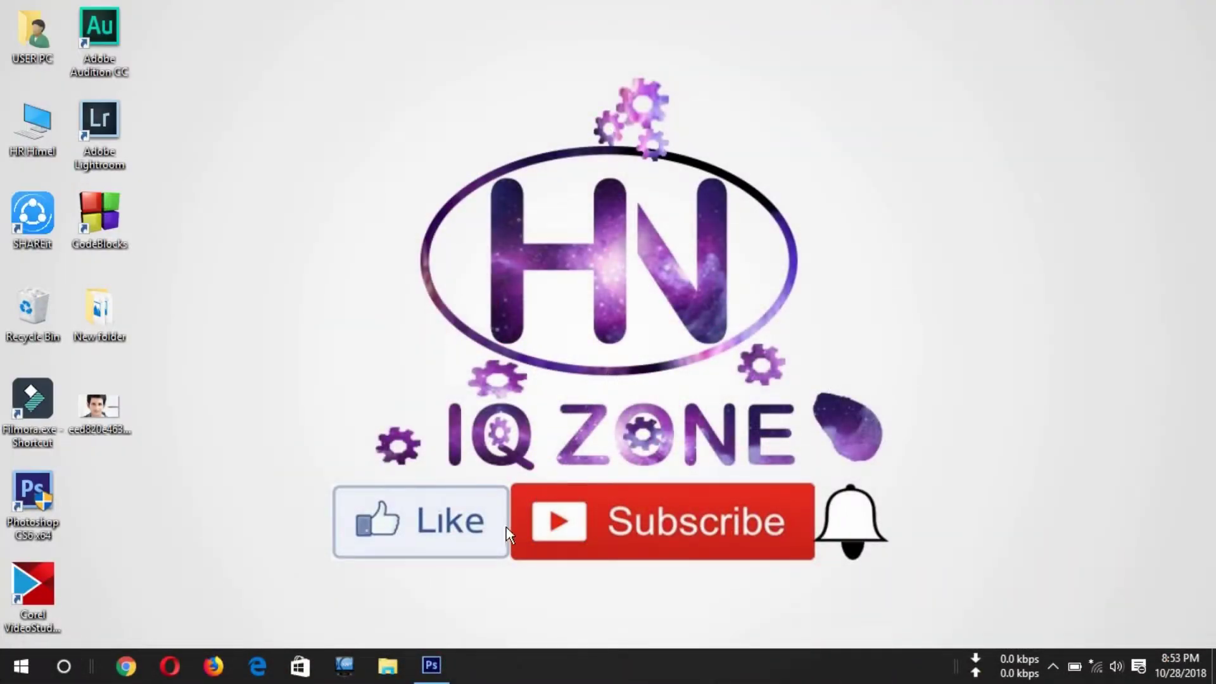
Step: Bring Photoshop forward, select the standard Pen Tool, and place the first anchor at the photo's bottom edge
left_click(422, 676)
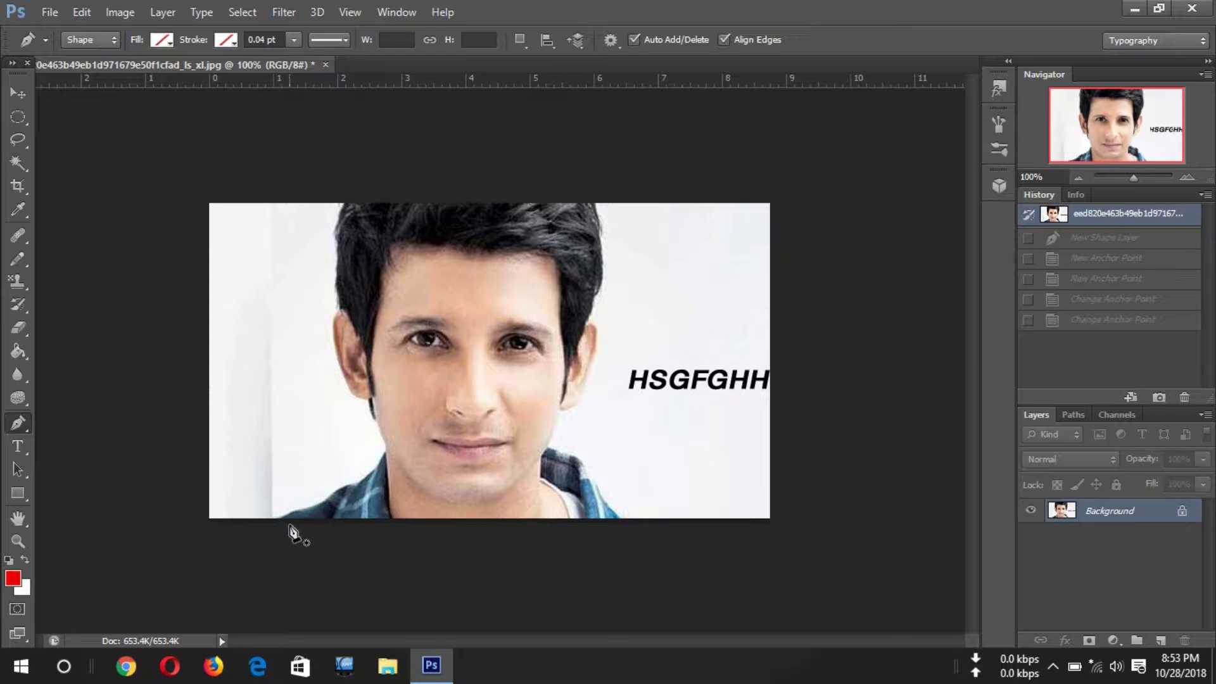
right_click(25, 424)
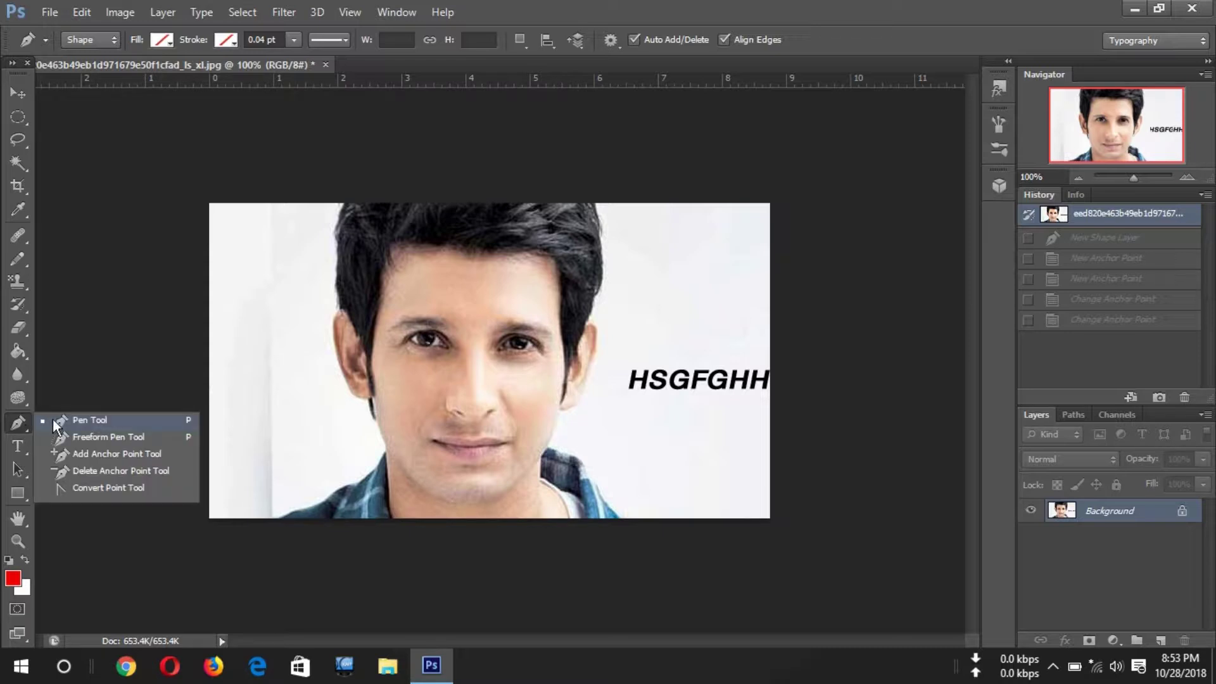
left_click(52, 419)
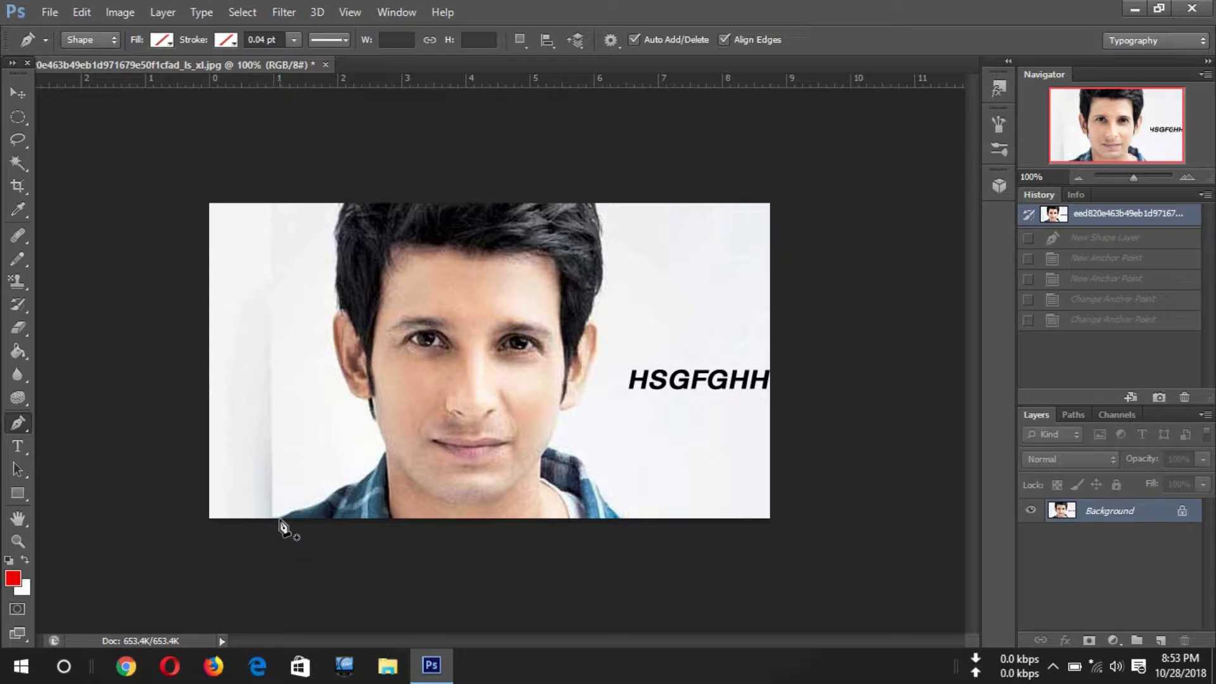
left_click(280, 519)
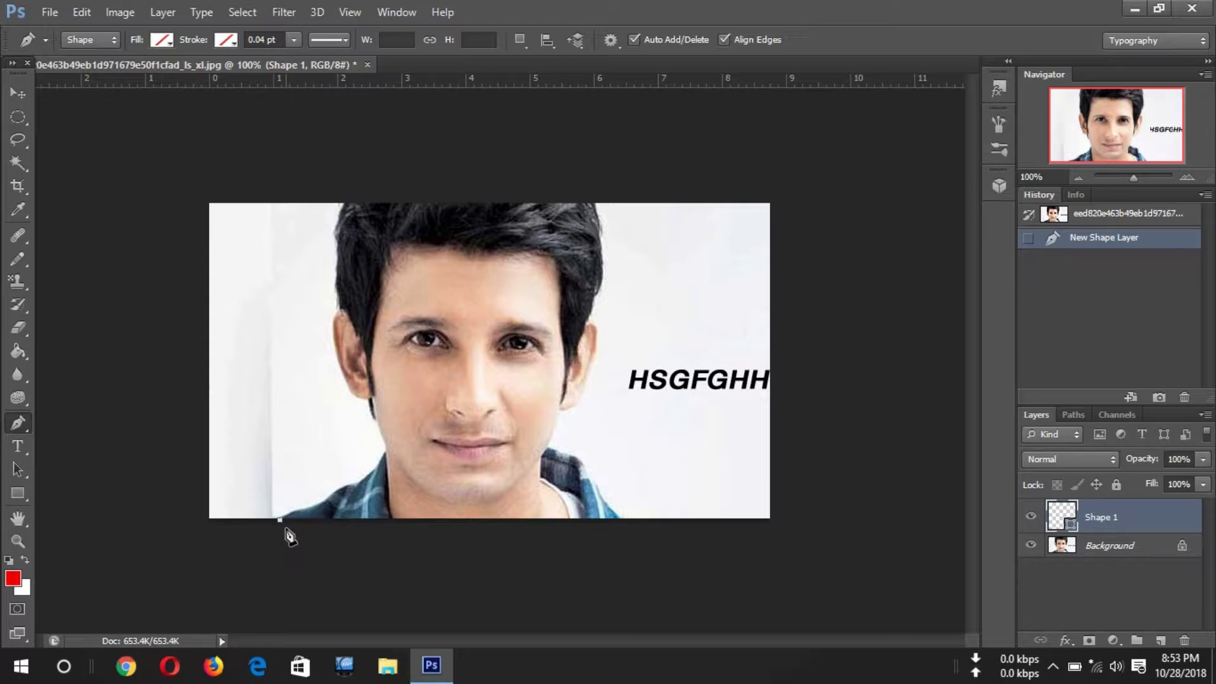
Step: Add two outline points up the jaw, then revert them in History to the empty shape layer
left_click(386, 454)
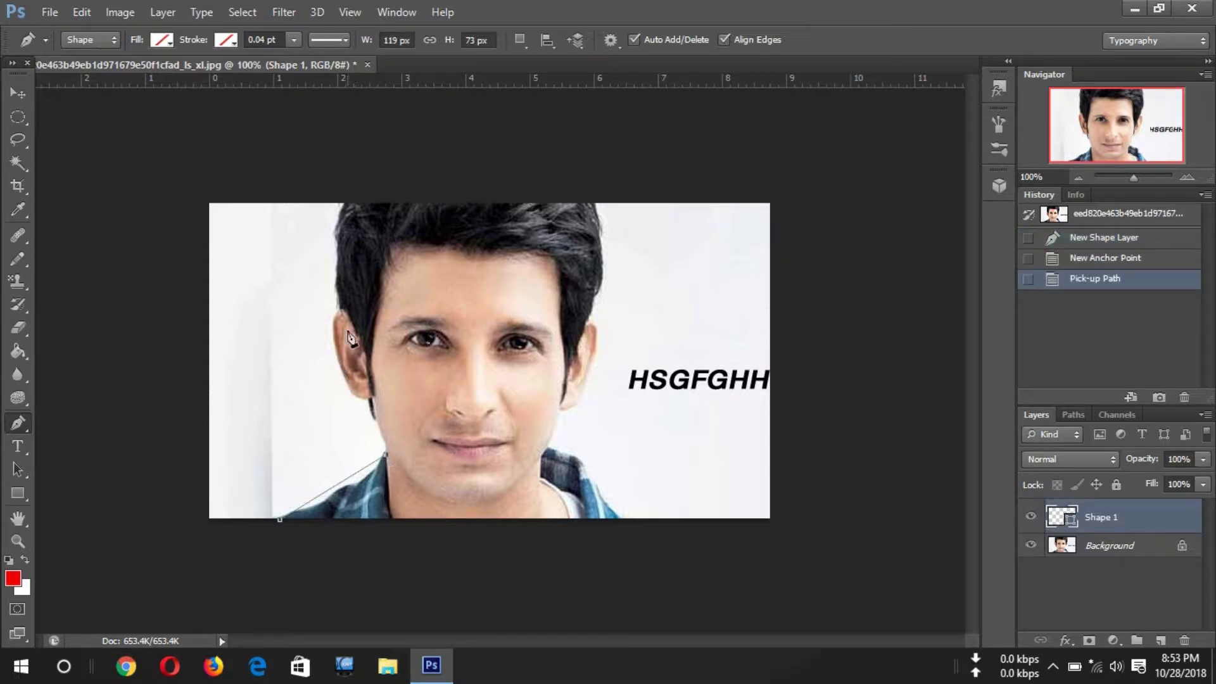
left_click(345, 285)
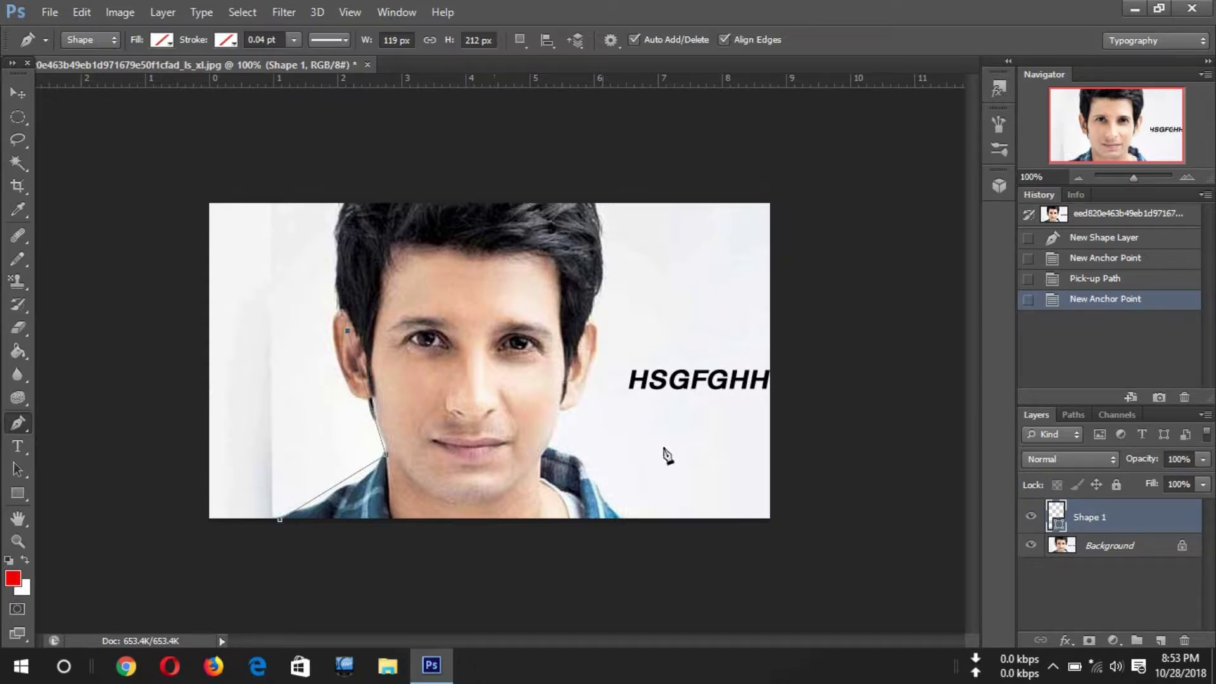
left_click(1081, 279)
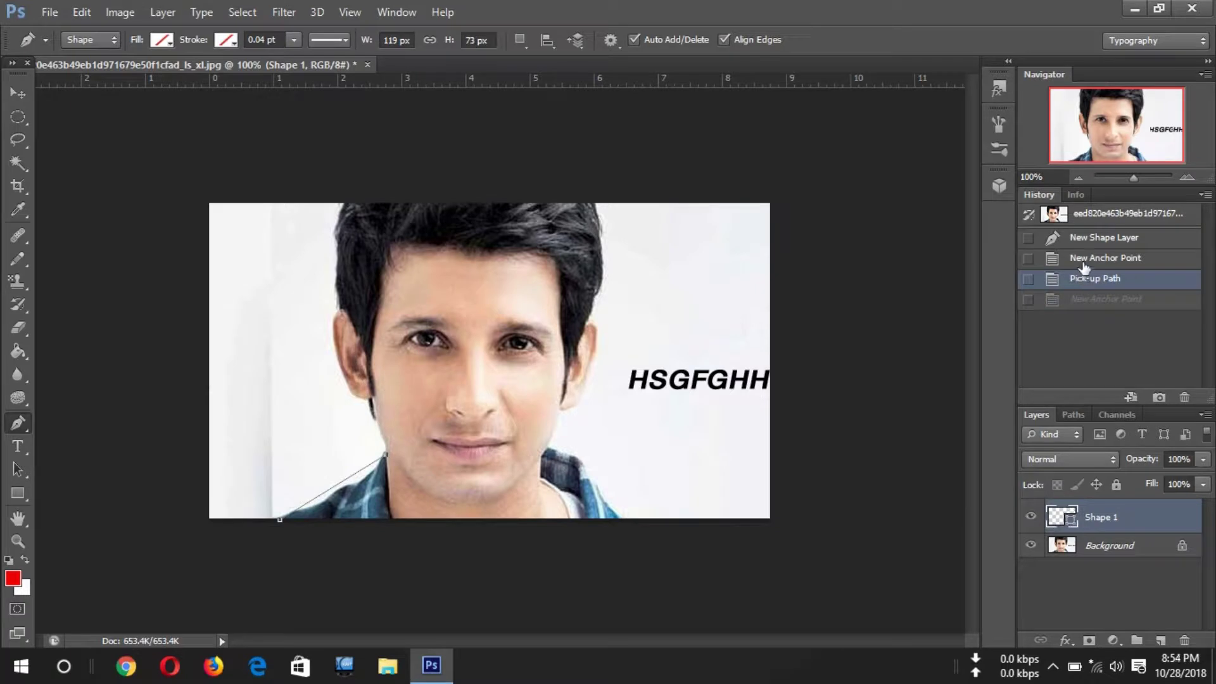
left_click(1083, 259)
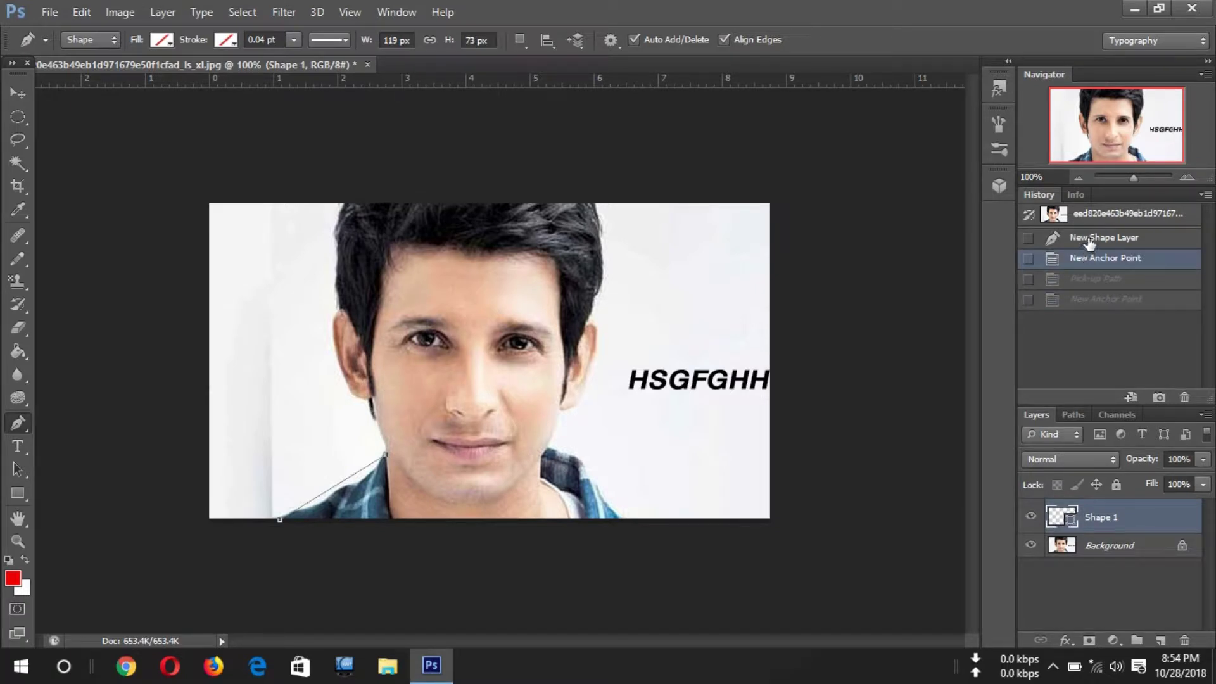
left_click(1088, 239)
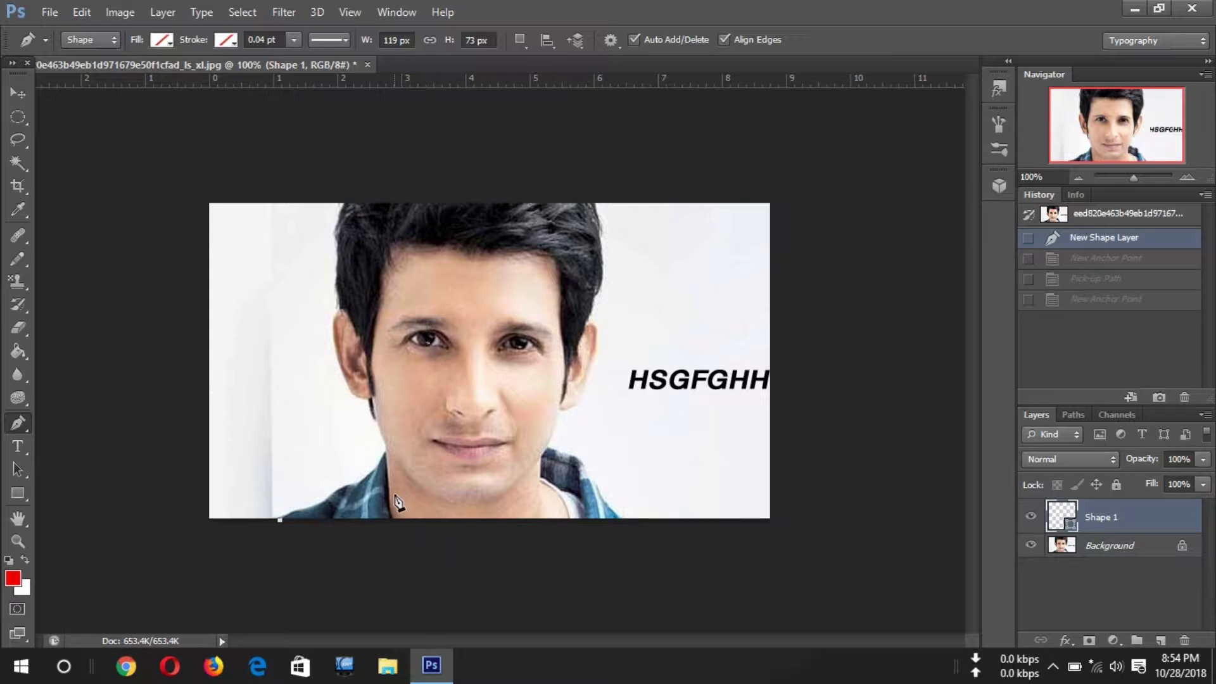
Step: Redraw a curved anchor along the jawline and add another point lower on the jaw
left_click(386, 454)
mouse_move(385, 455)
left_mouse_down()
mouse_move(482, 428)
mouse_move(430, 380)
left_mouse_up()
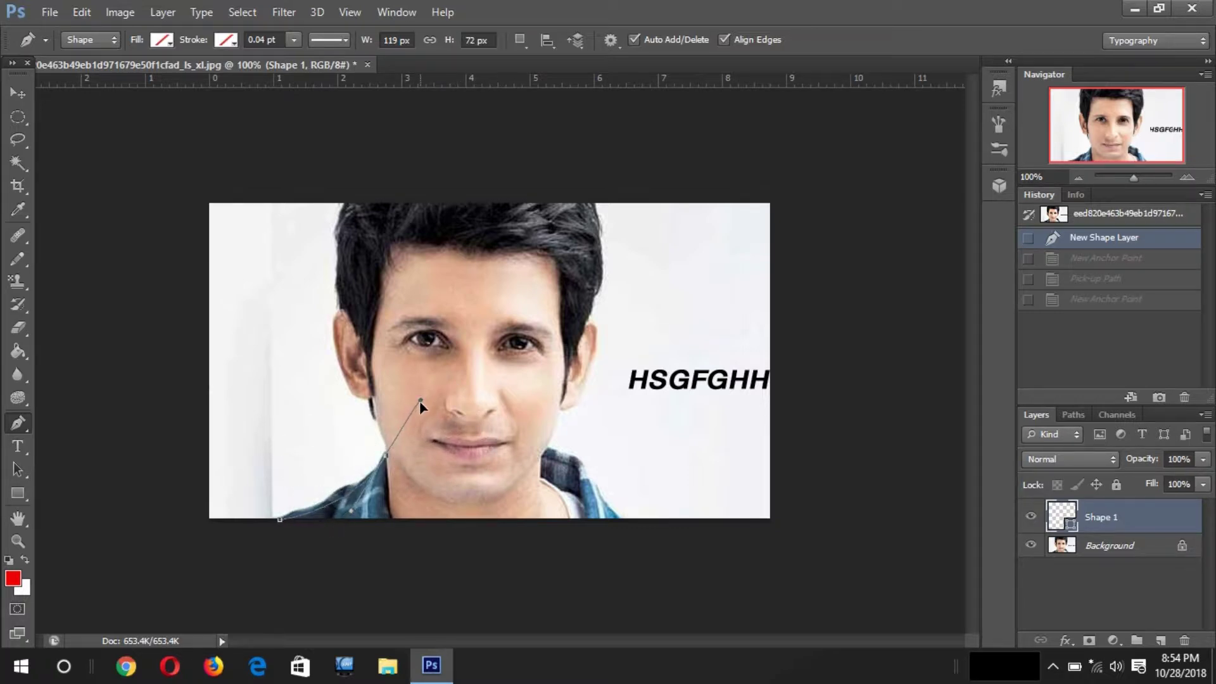
left_click_drag(430, 380, 419, 412)
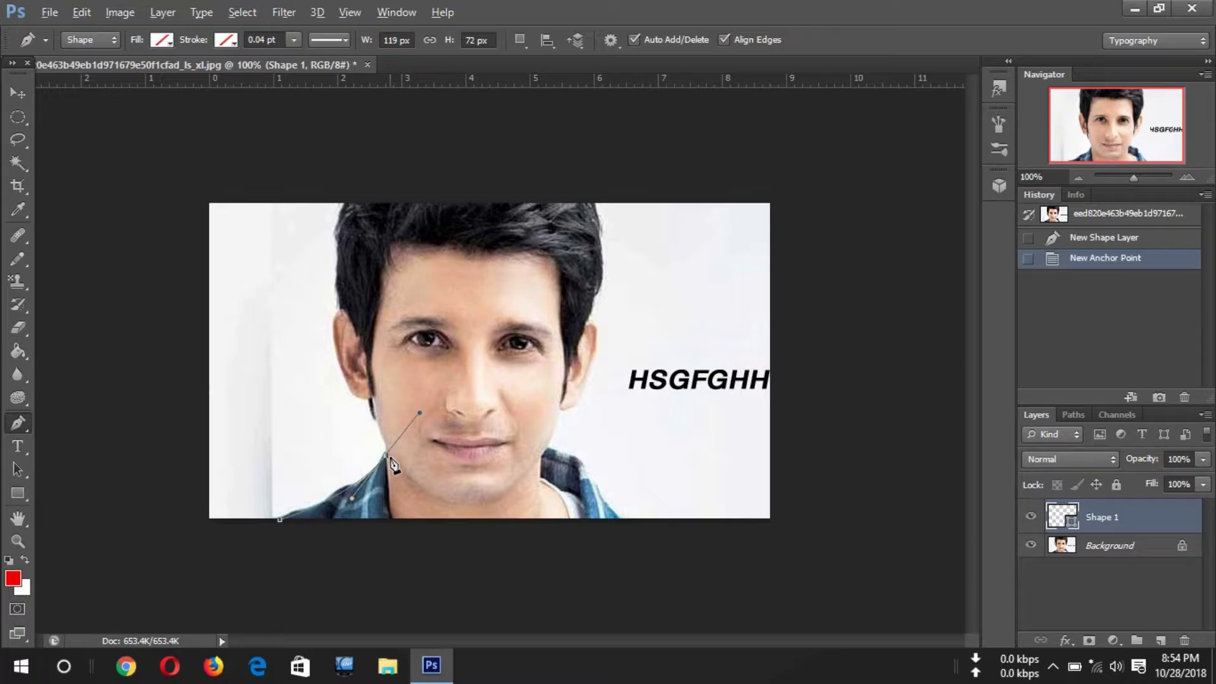
left_click(386, 456)
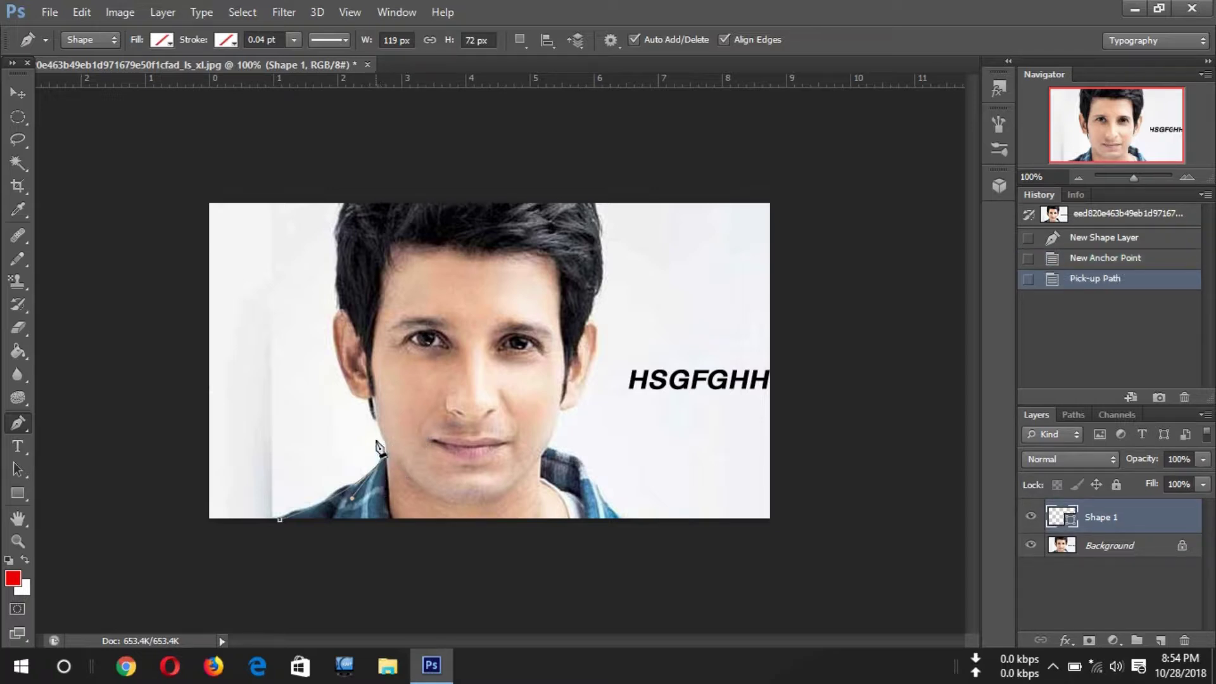
left_click(369, 401)
Step: Add an anchor higher on the jaw, a curved point at the ear, and a corner above it
left_click(349, 349)
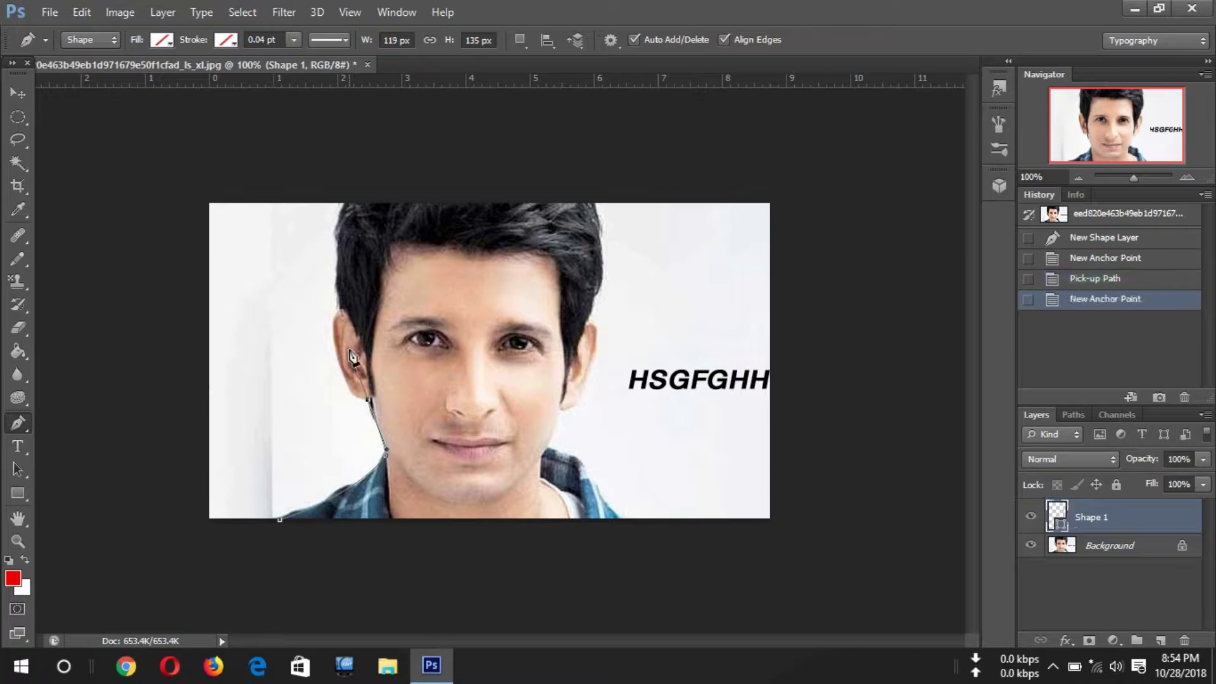
double_click(369, 403)
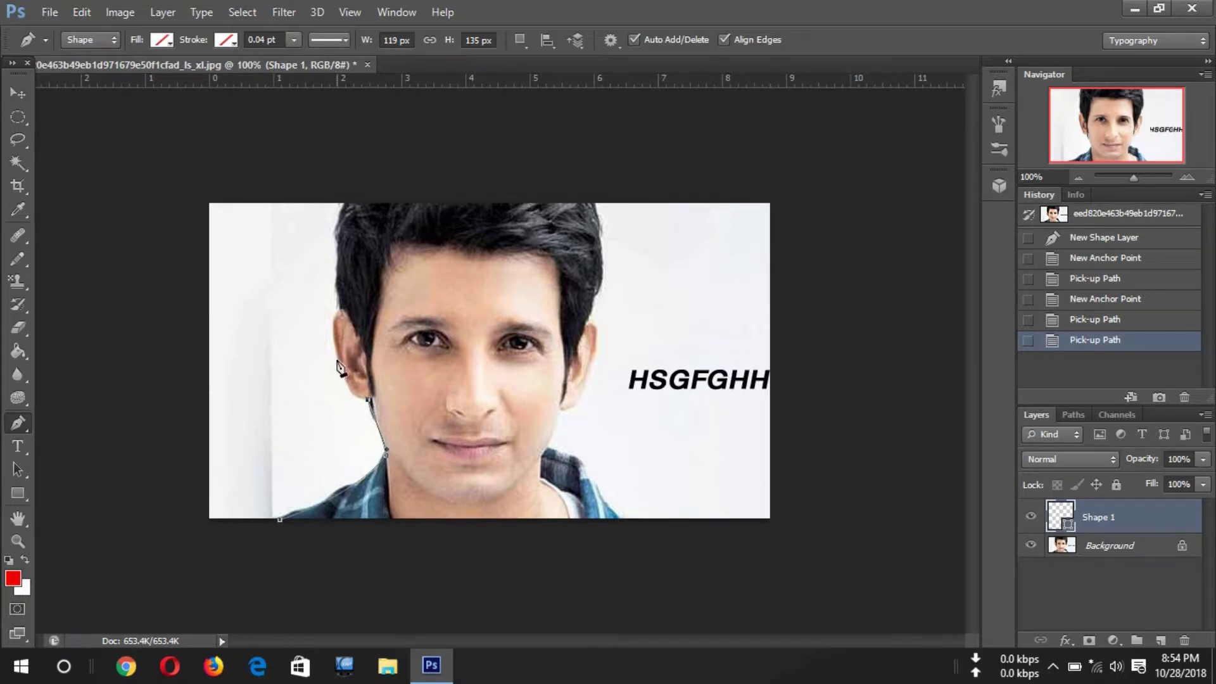
mouse_move(336, 360)
left_mouse_down()
mouse_move(374, 320)
mouse_move(325, 296)
mouse_move(347, 328)
mouse_move(329, 326)
left_mouse_up()
left_click(329, 326)
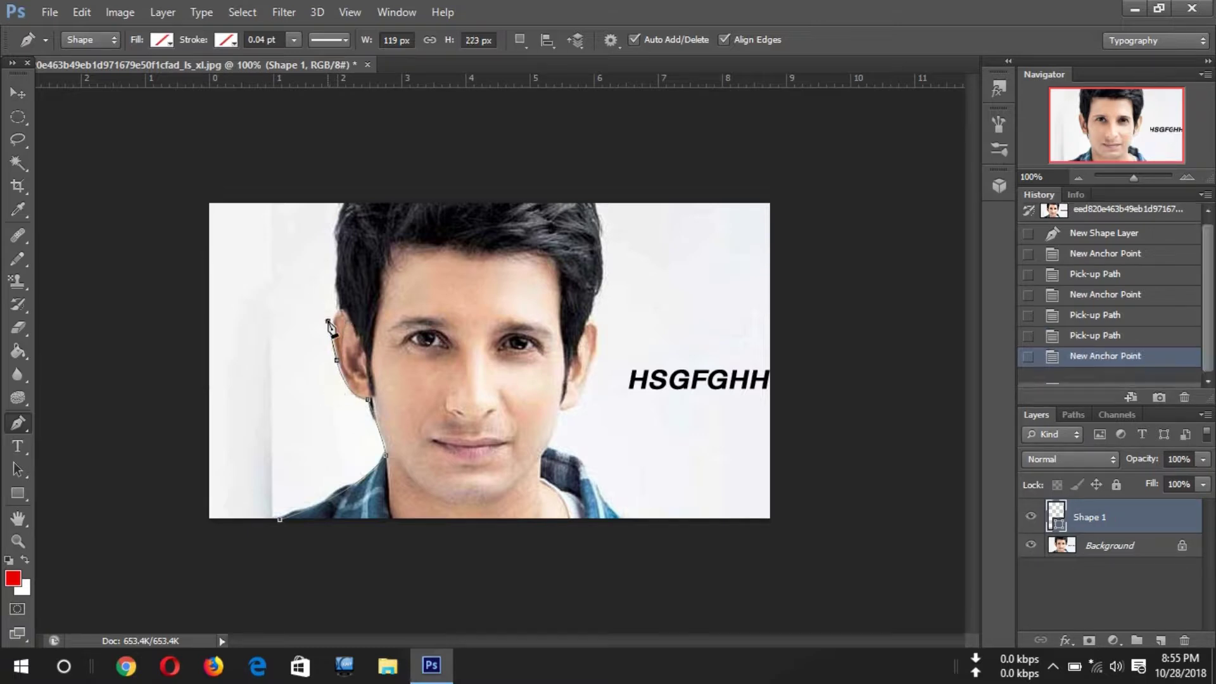
left_click(336, 360, "alt")
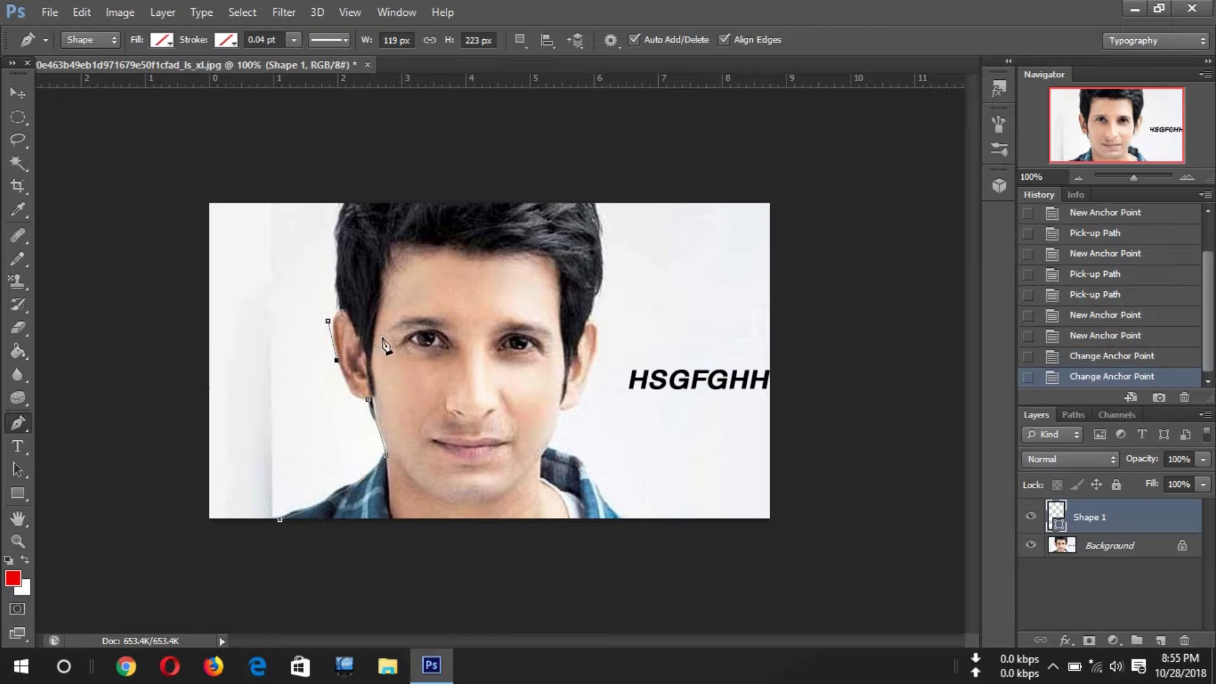
Step: Undo the ear corner and extra point in History, then drag curved anchors around the ear
left_click(1128, 363)
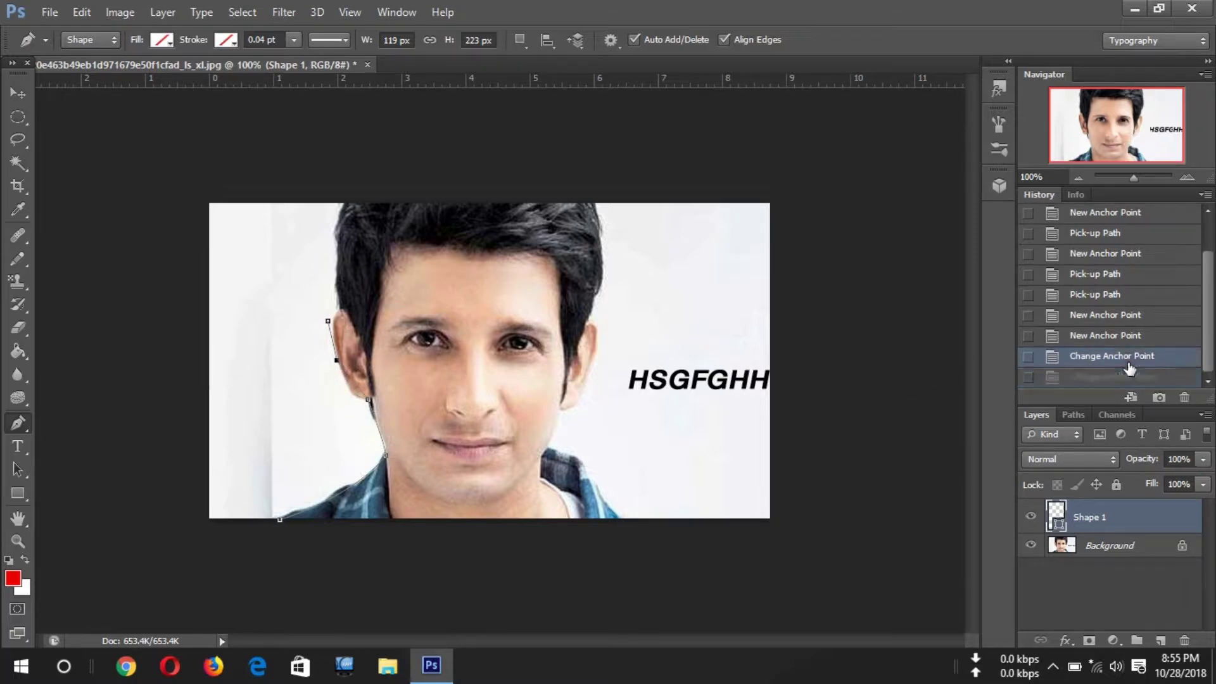
left_click(1128, 336)
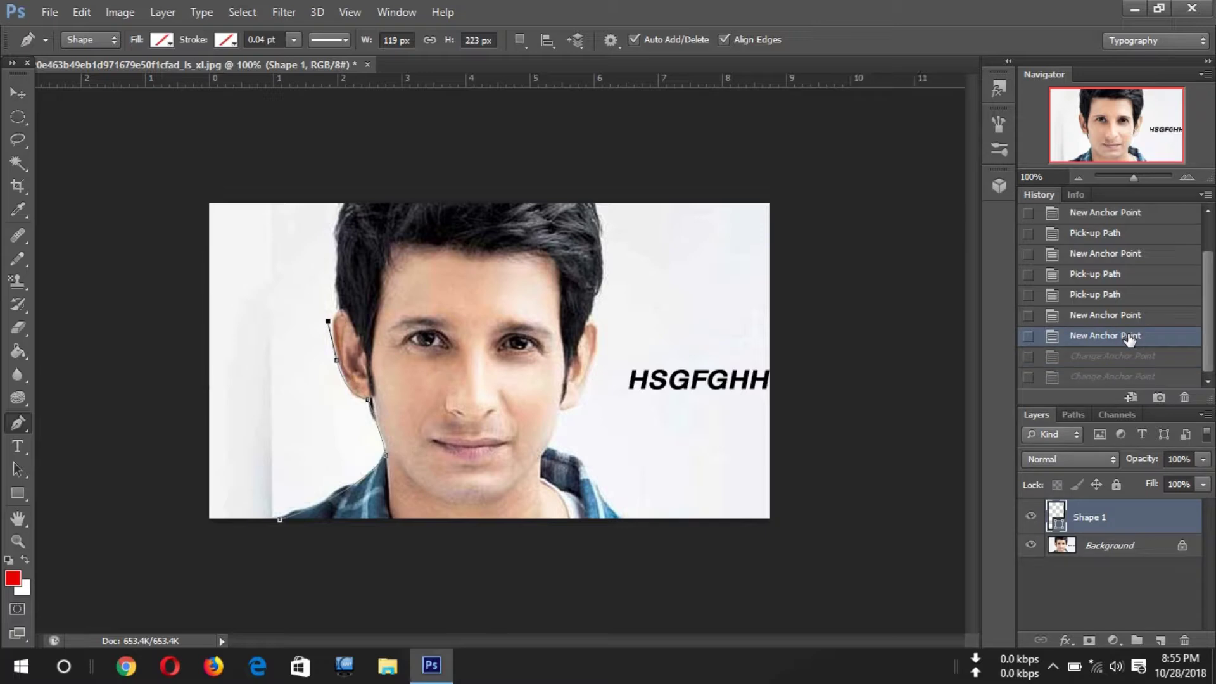
left_click(1119, 316)
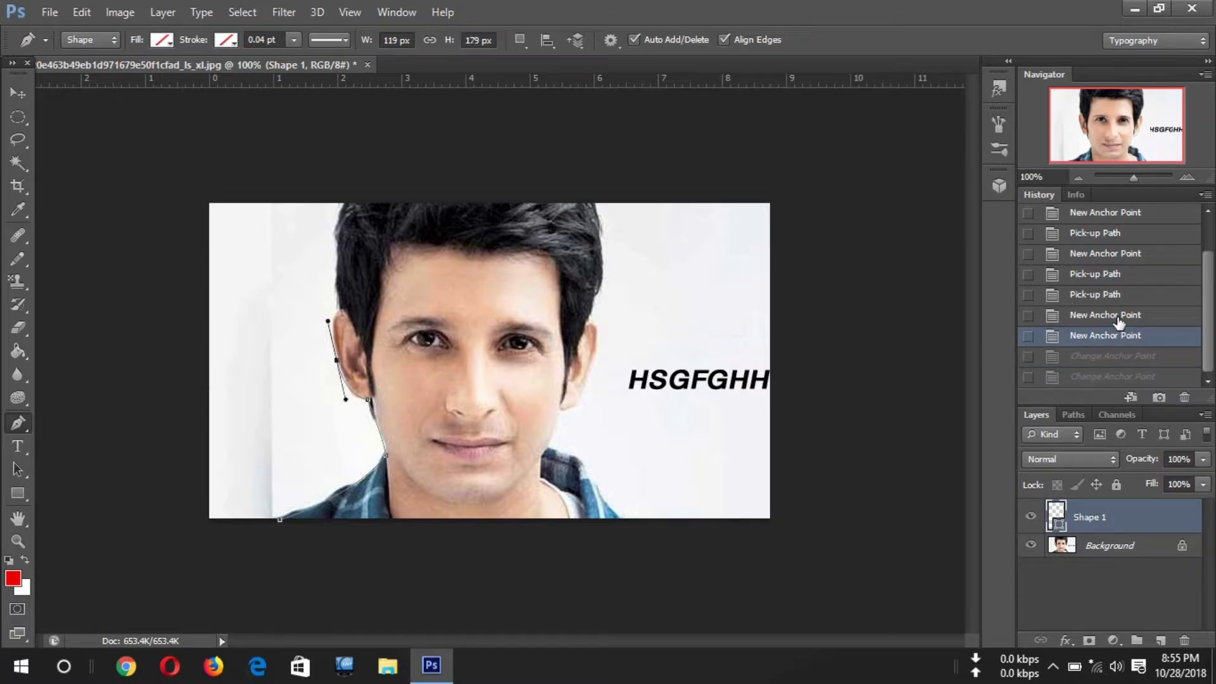
left_click(338, 364)
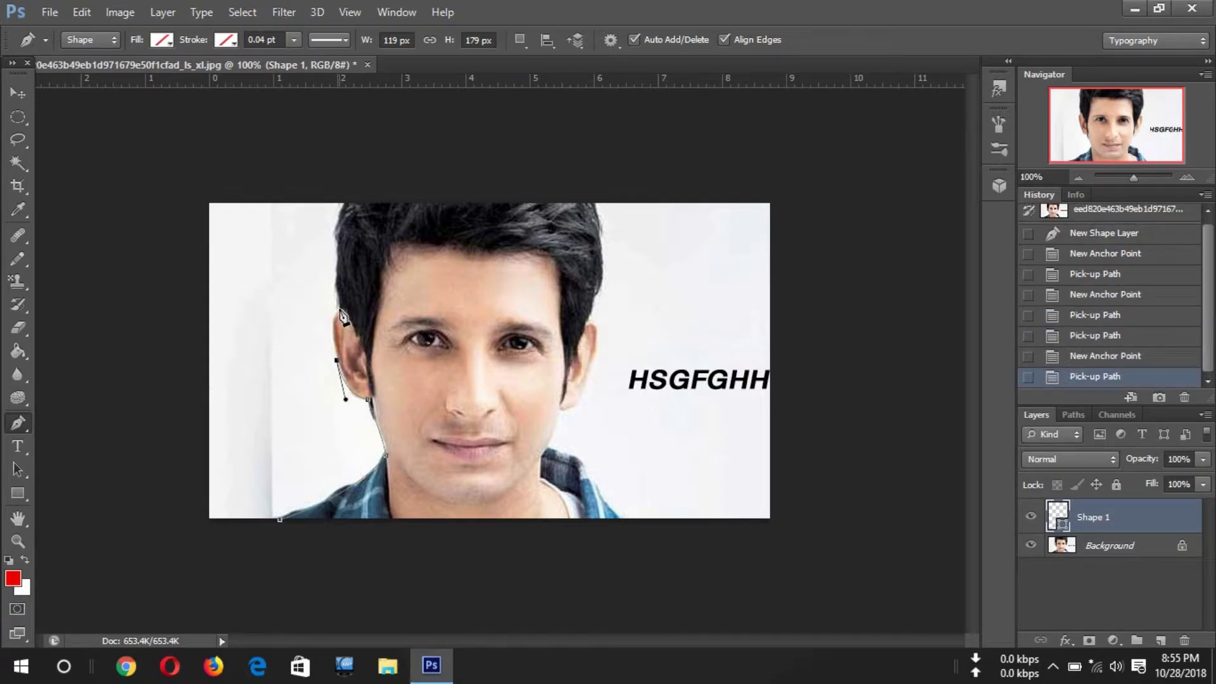
left_click_drag(334, 317, 356, 310)
left_click_drag(370, 303, 358, 275)
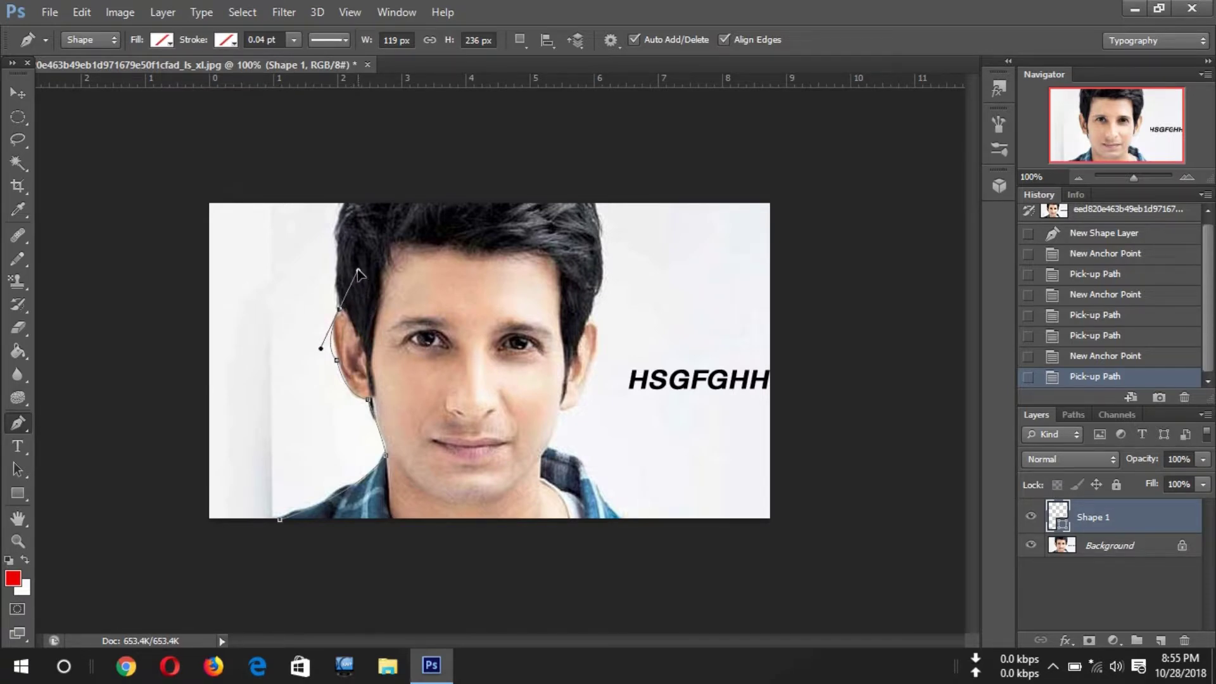
Step: Revert a mistaken corner conversion at the ear via History and resume from the last anchor
left_click(340, 309, "alt")
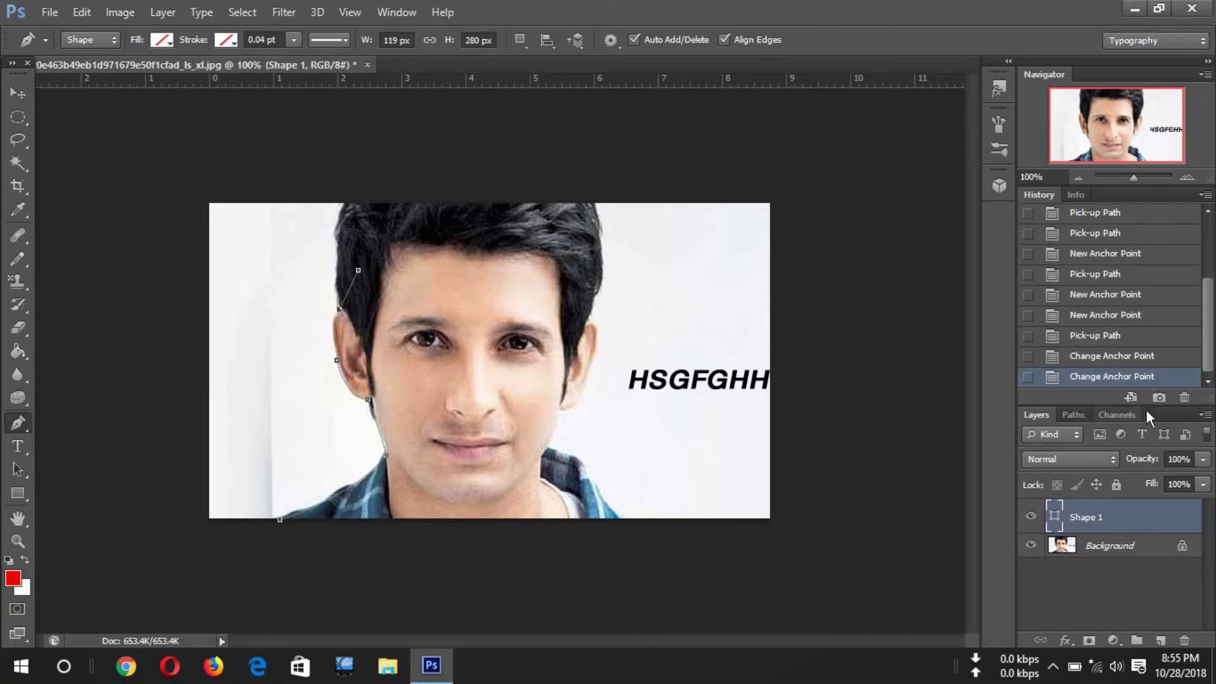
left_click(1134, 359)
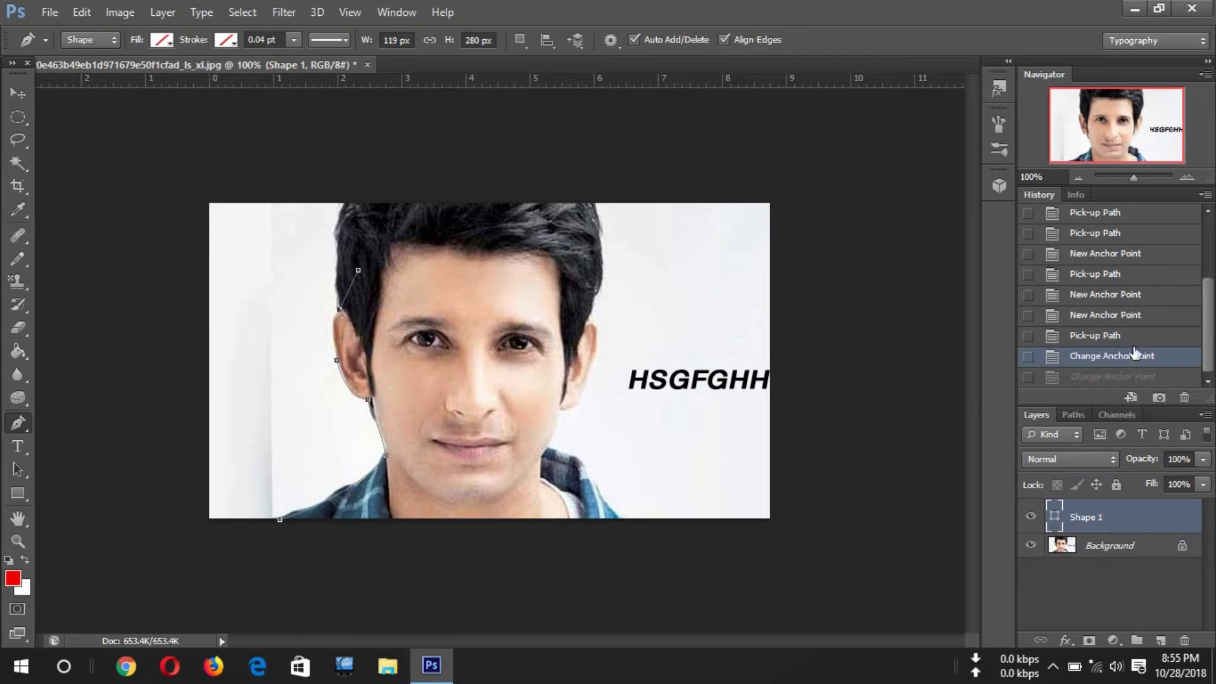
left_click(1133, 340)
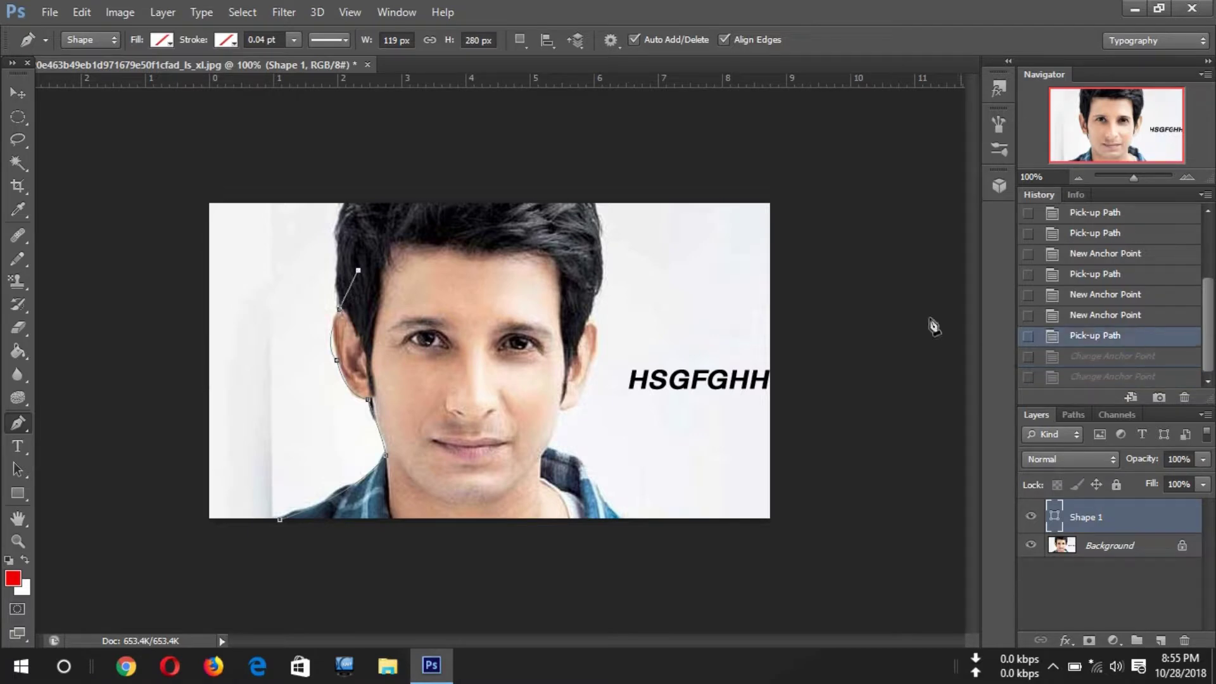
left_click(1128, 320)
left_click(1089, 293)
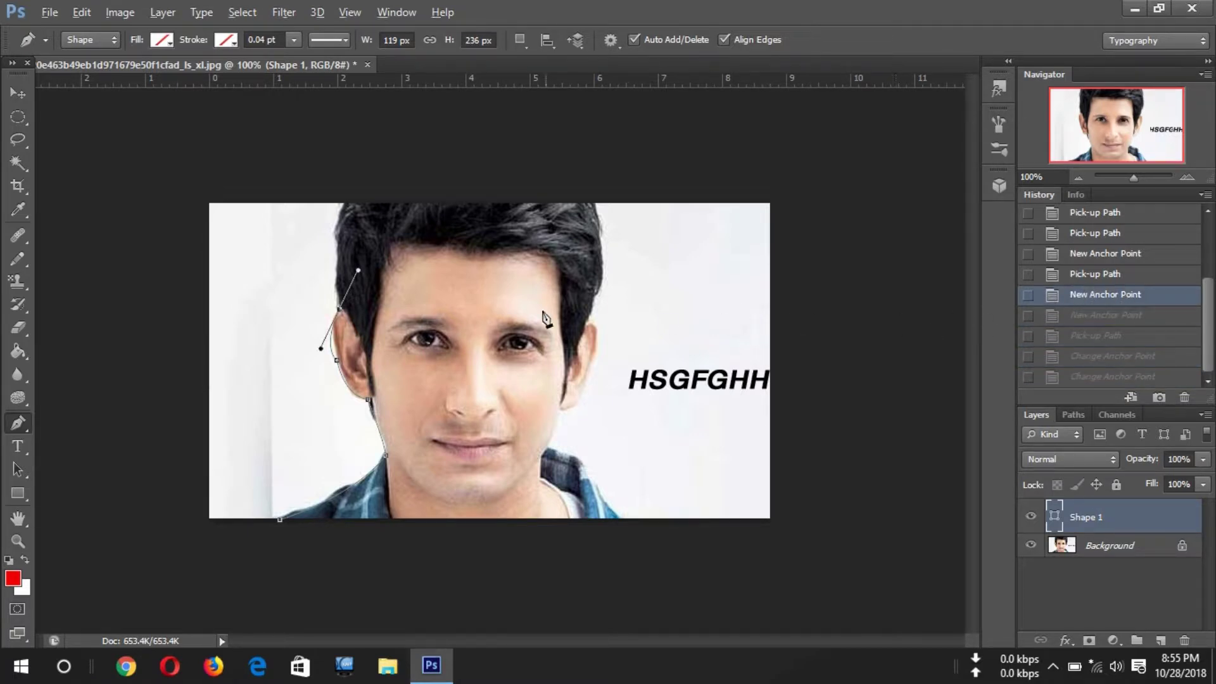
left_click(342, 314)
Step: Add a curved anchor at the top-left of the hair, undoing the stray extra anchors there
mouse_move(345, 206)
left_mouse_down()
mouse_move(384, 209)
mouse_move(368, 190)
left_mouse_up()
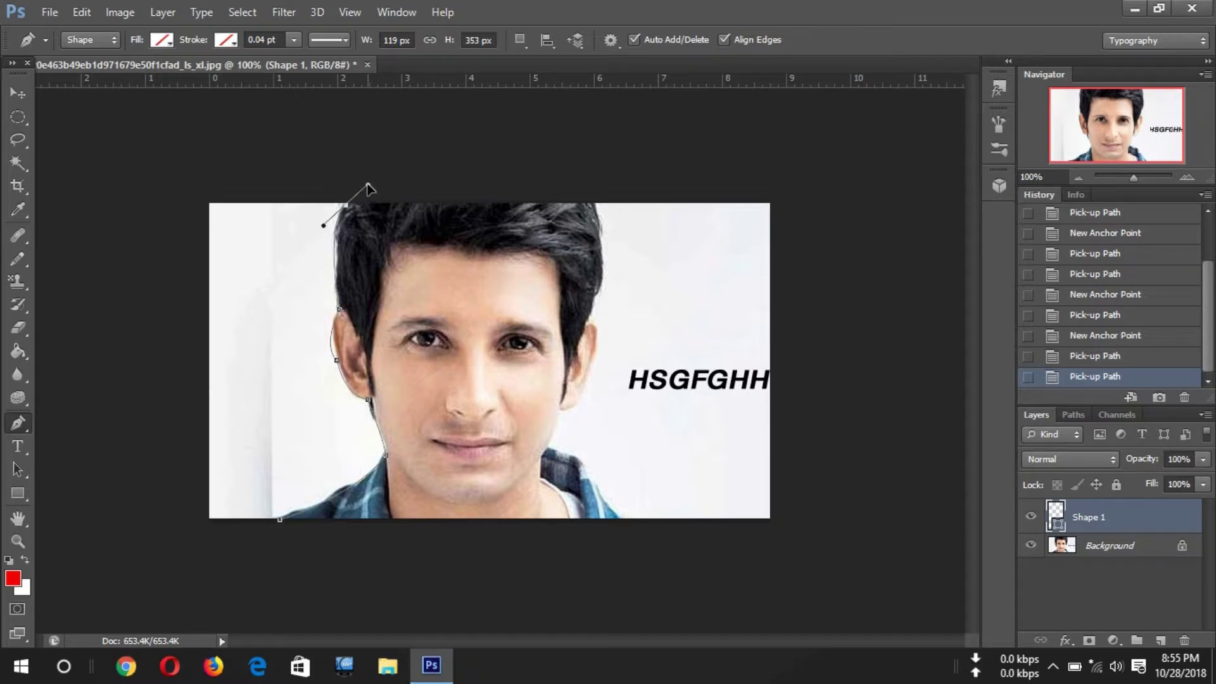
left_click_drag(366, 184, 367, 183)
left_click(368, 179)
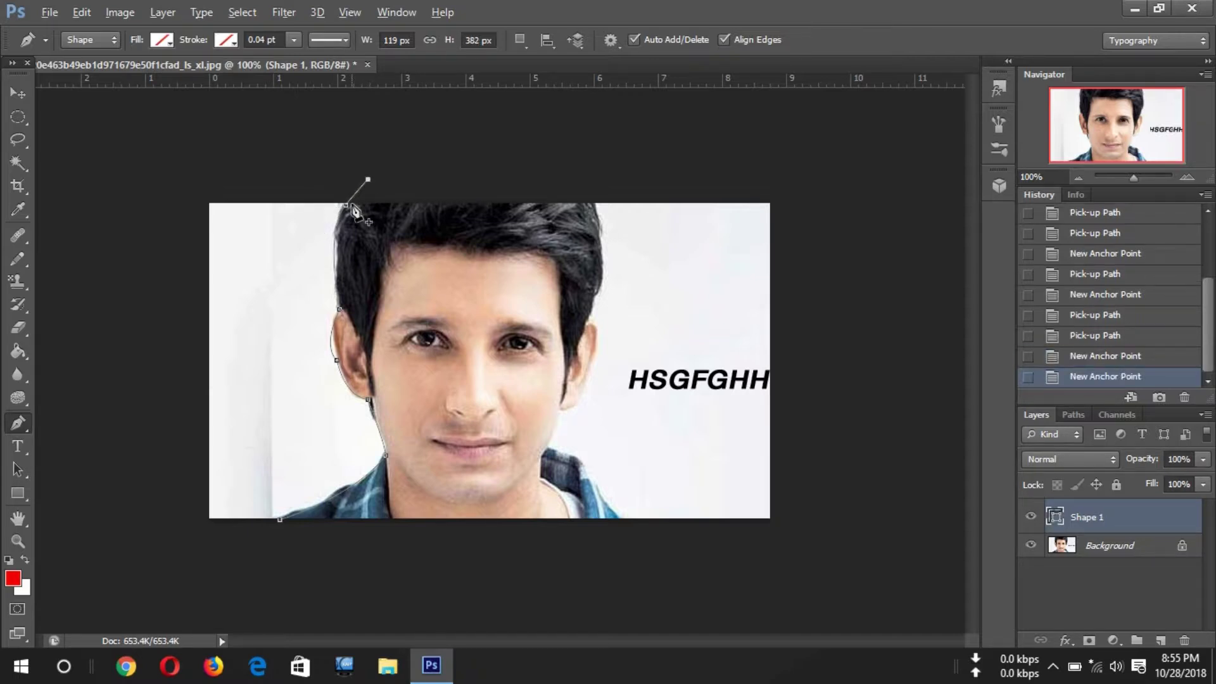
left_click(1147, 362)
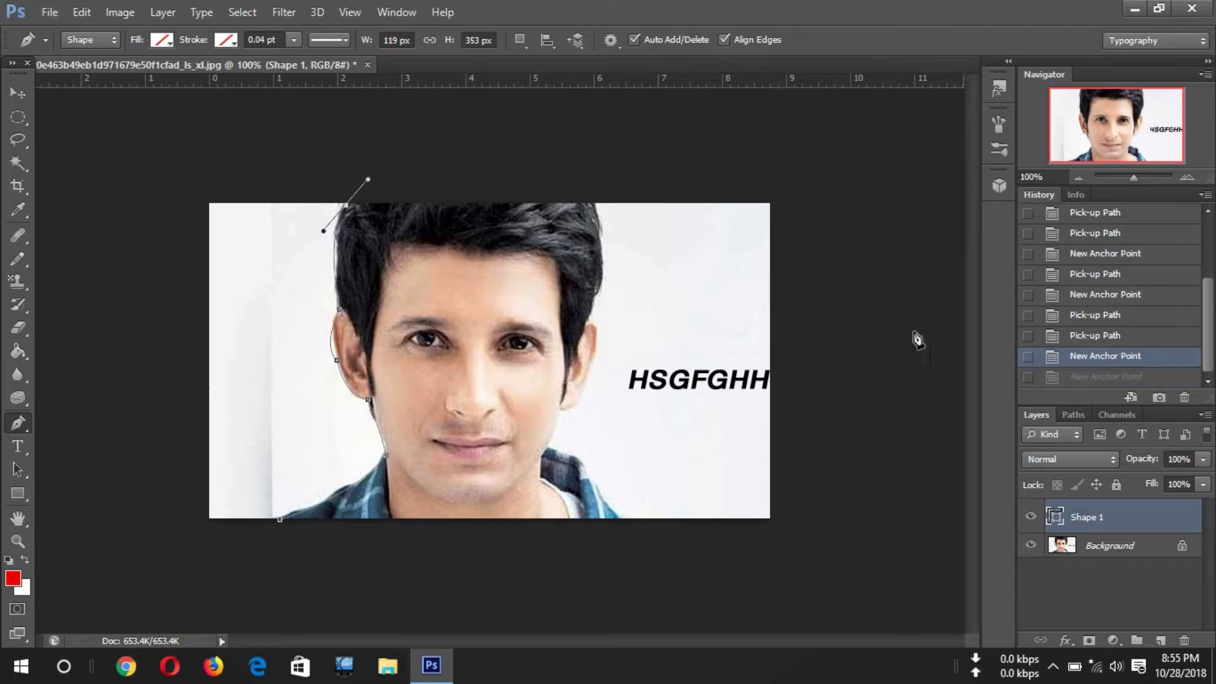
left_click(348, 207)
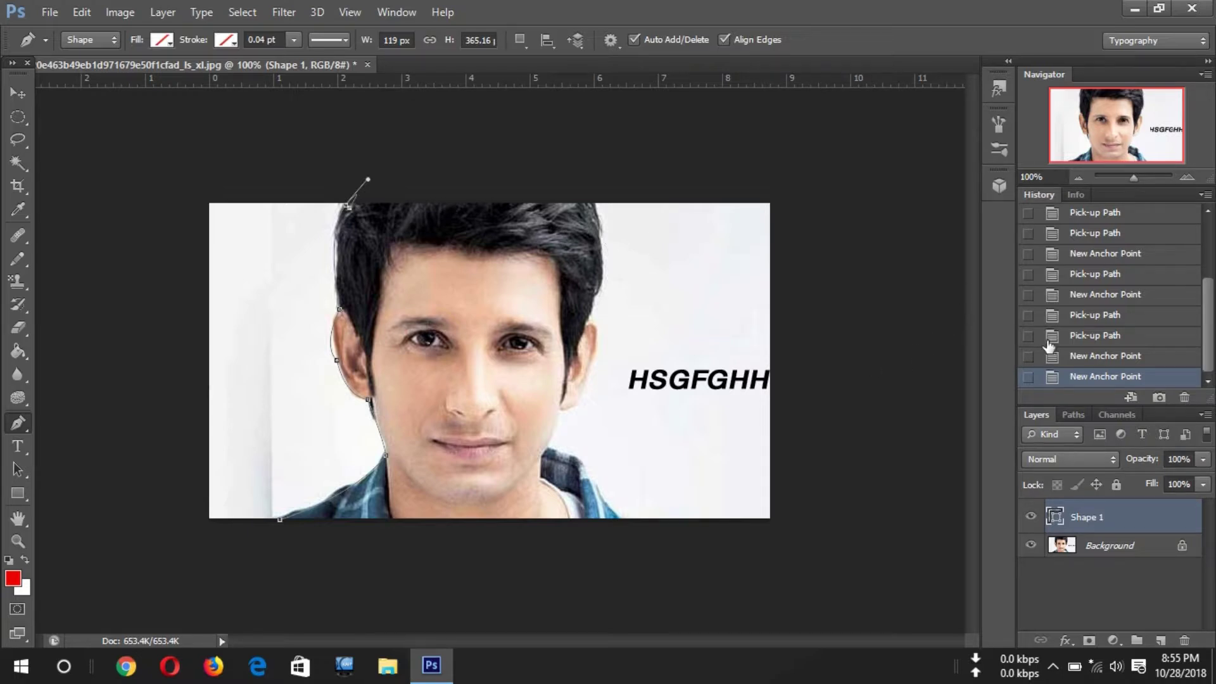
left_click(1067, 357)
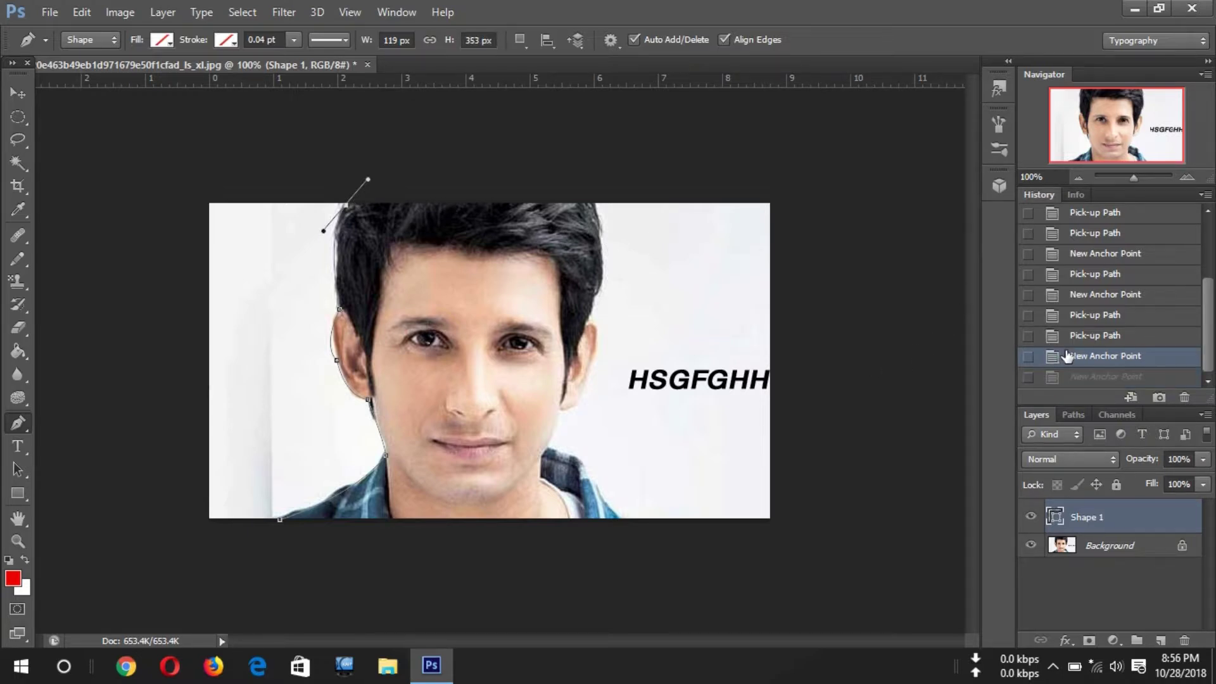
left_click(346, 206)
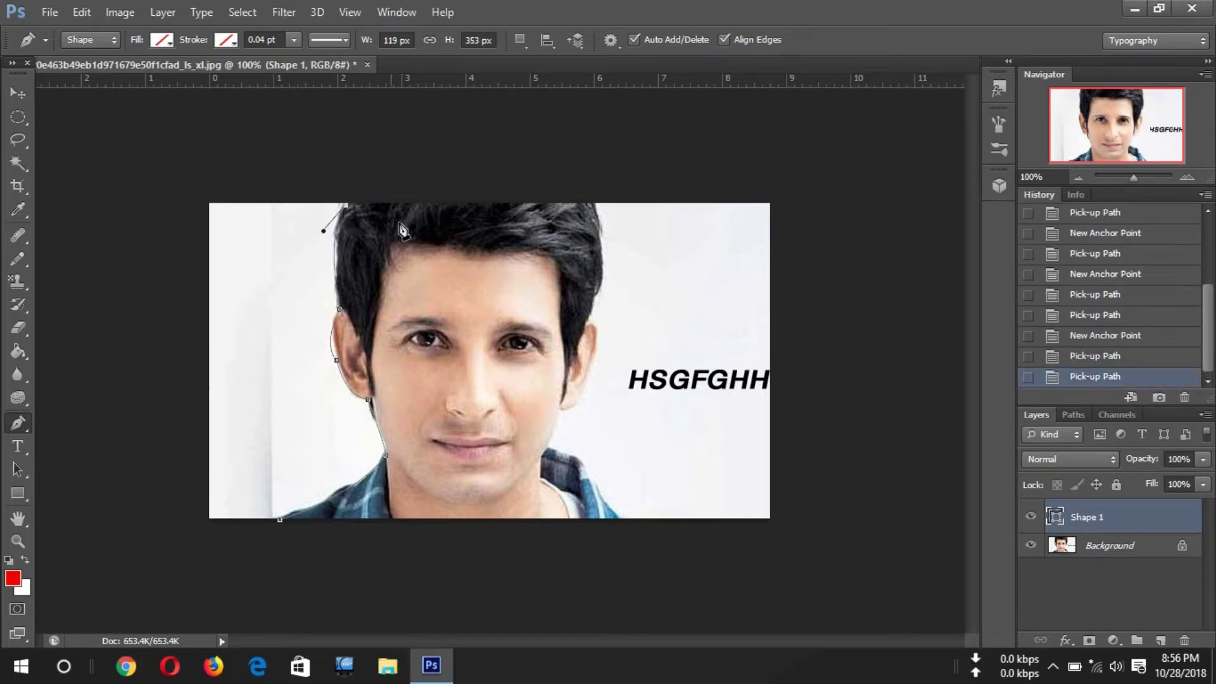
Step: Curve the outline across the top of the hair to a top-right anchor
left_click(593, 205)
left_click_drag(593, 206, 635, 216)
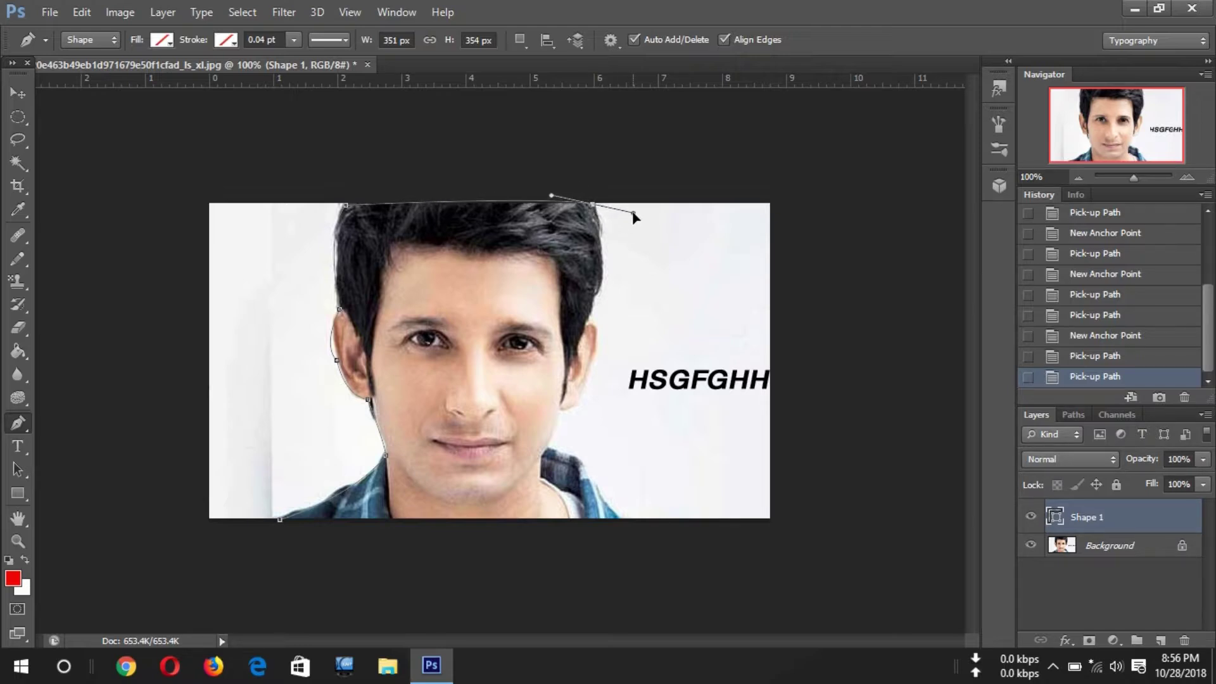
left_click(634, 214)
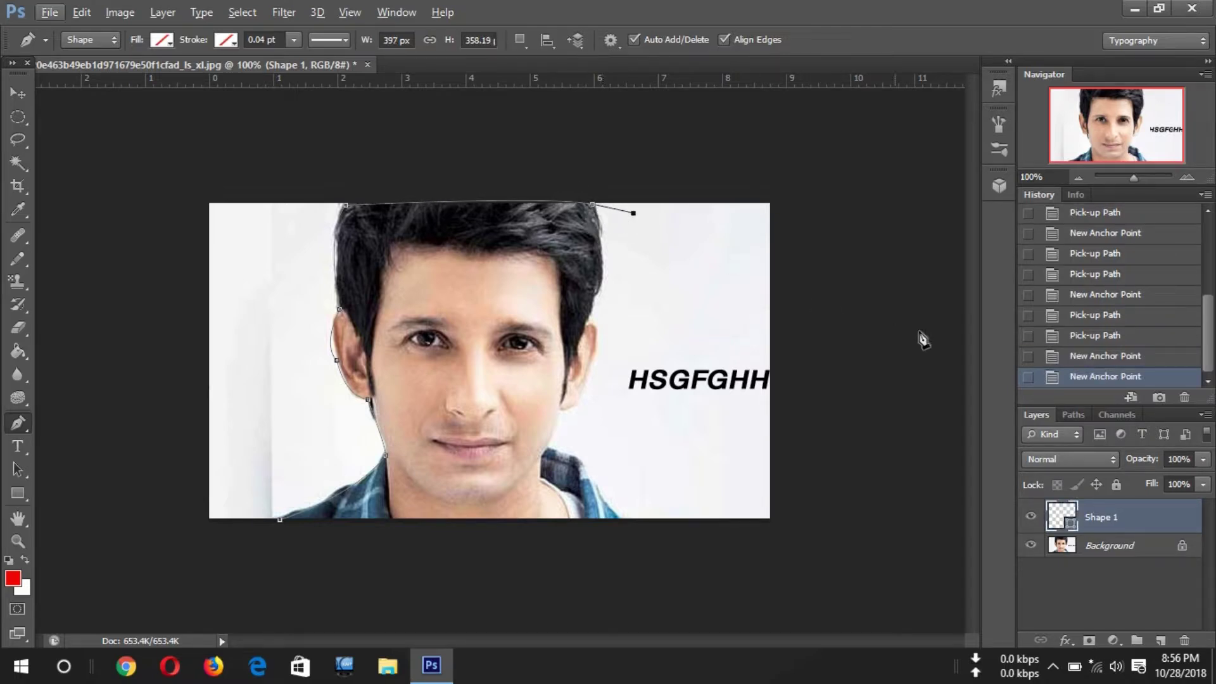
left_click(1090, 355)
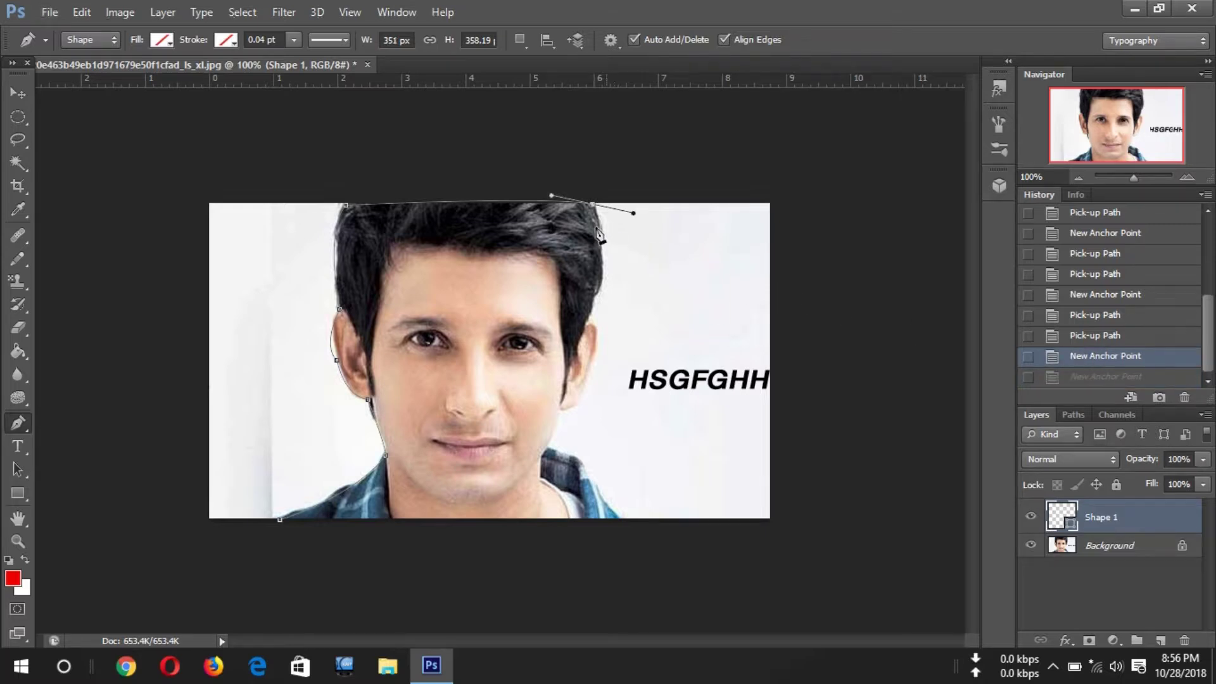
left_click(592, 206)
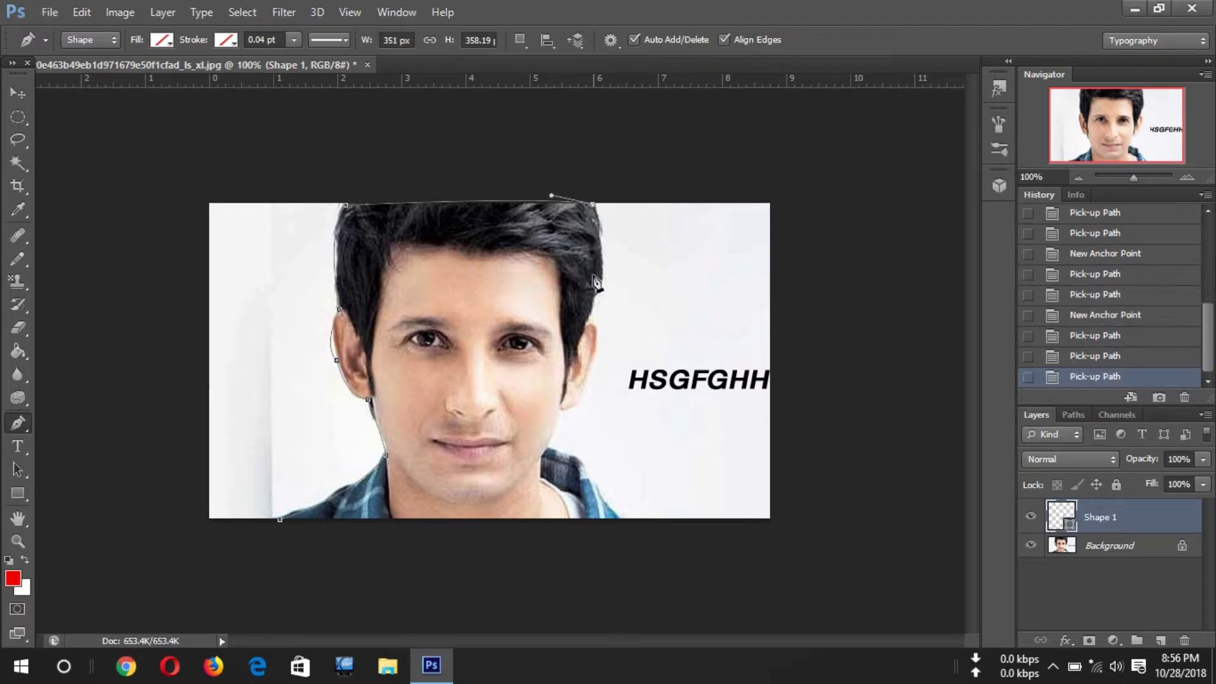
Step: Curve the outline down the right side of the head toward the ear, redoing a misplaced segment
left_click(590, 321)
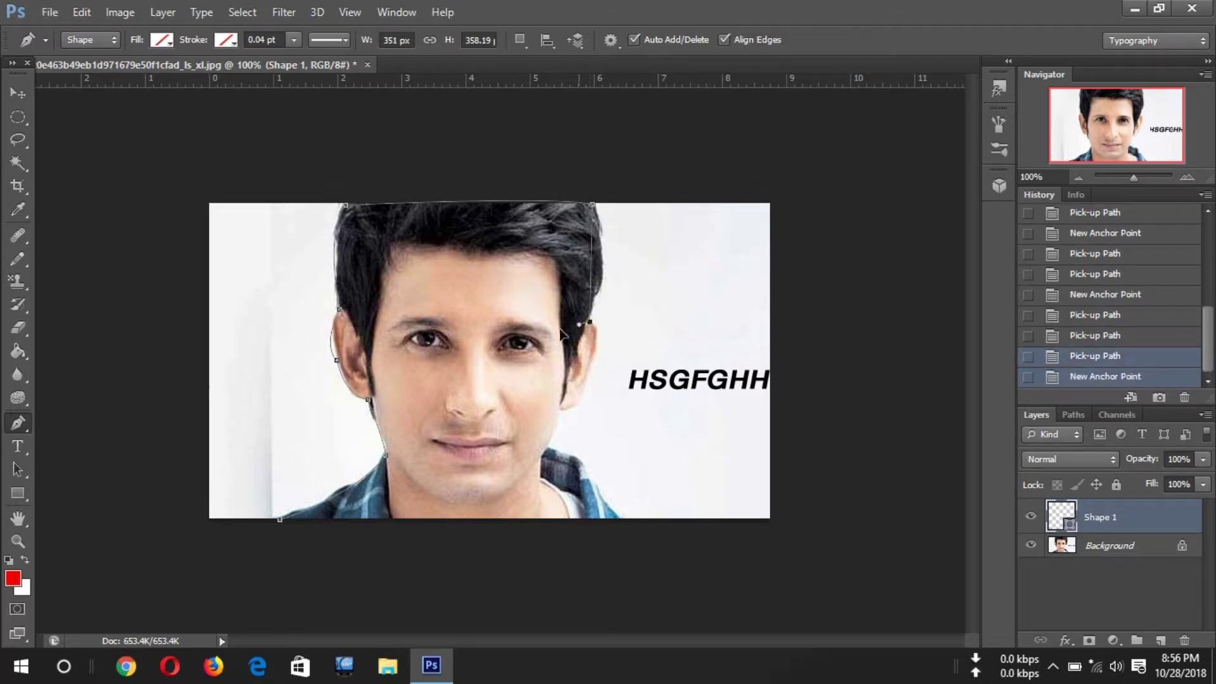
left_click_drag(590, 322, 543, 330)
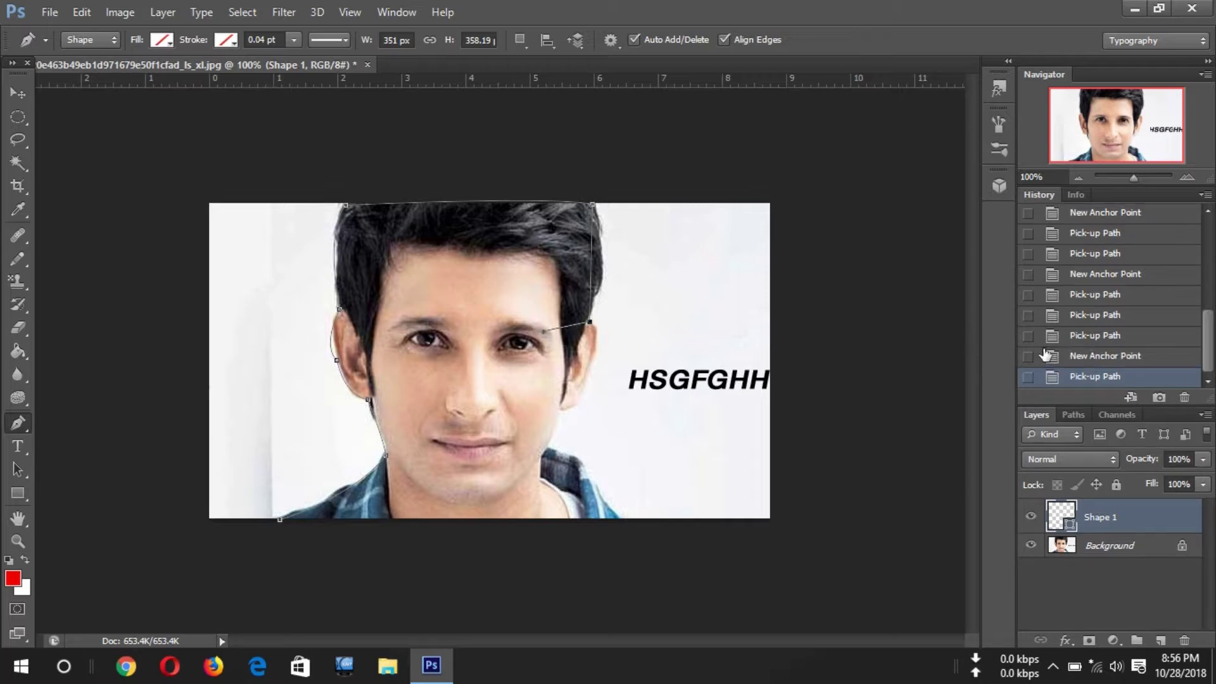
left_click(1045, 355)
left_click(1057, 336)
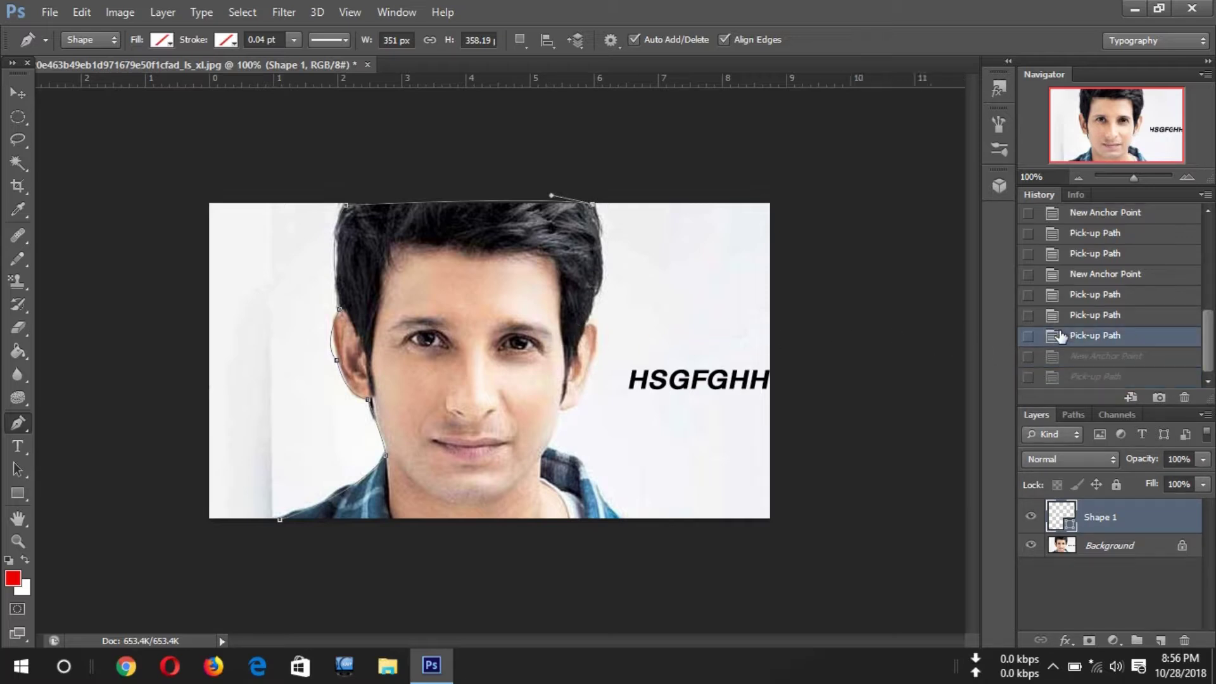
left_click(587, 321)
left_click_drag(588, 321, 551, 378)
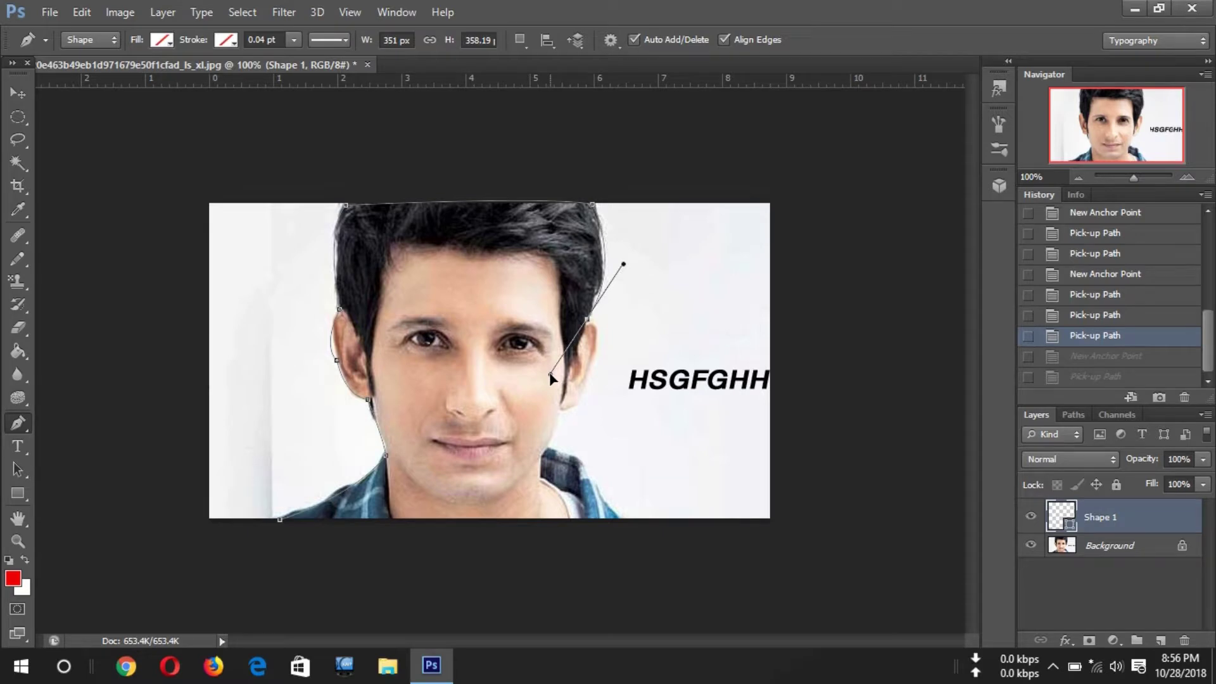
left_click_drag(550, 377, 557, 380)
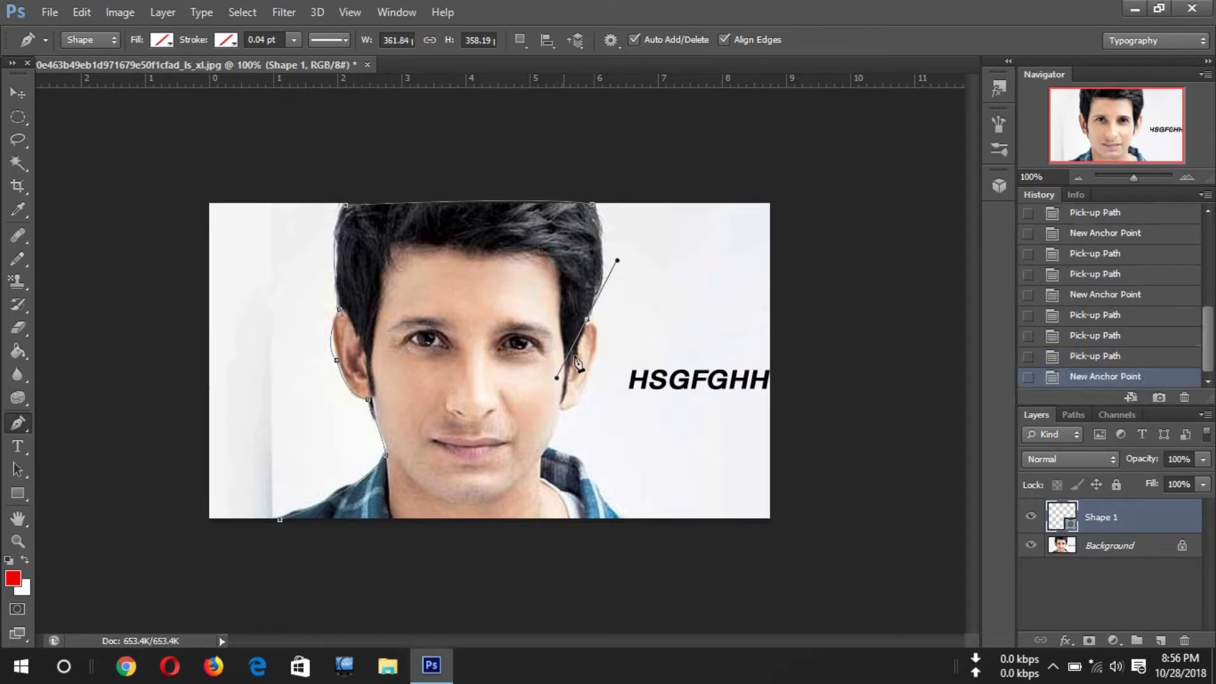
left_click(588, 319)
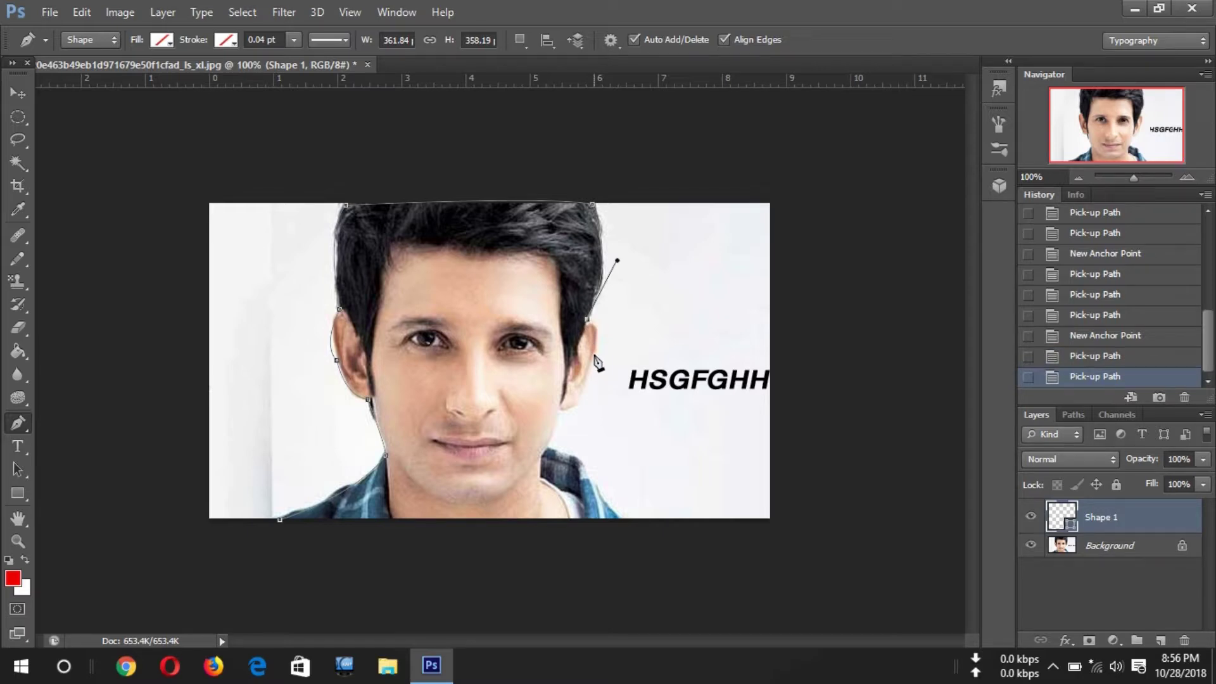
Step: Curve the outline around the right ear down to the jaw, undoing extra anchors
left_click_drag(593, 354, 583, 379)
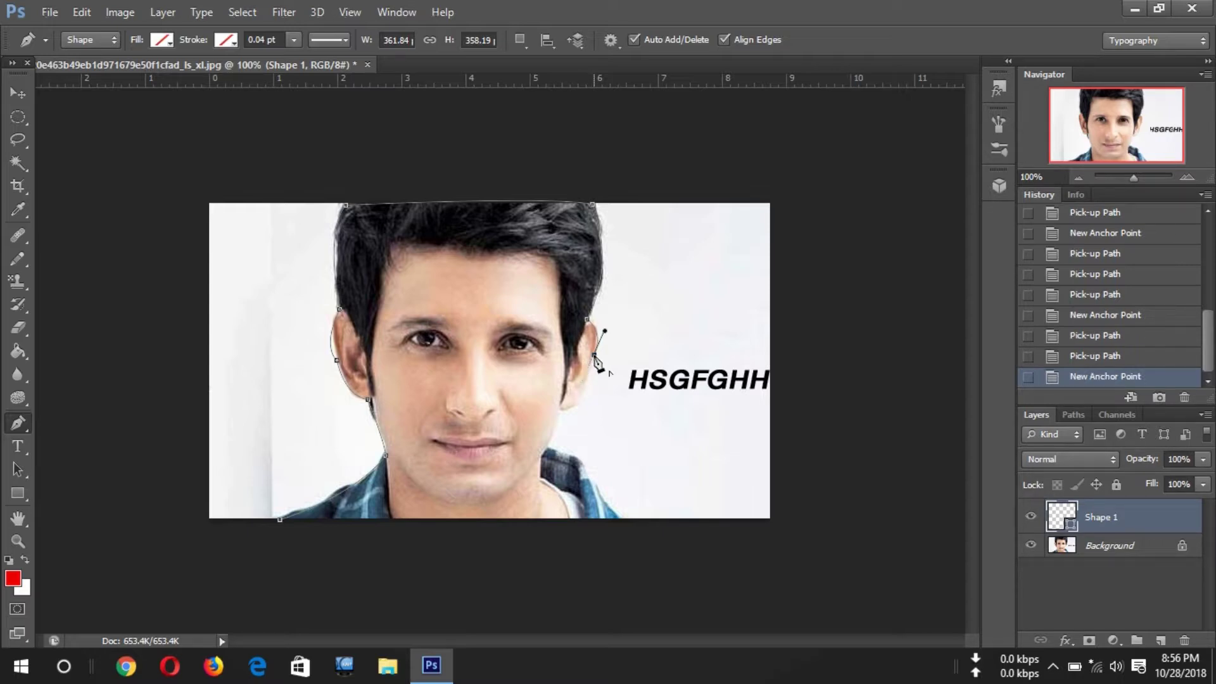
left_click(594, 355)
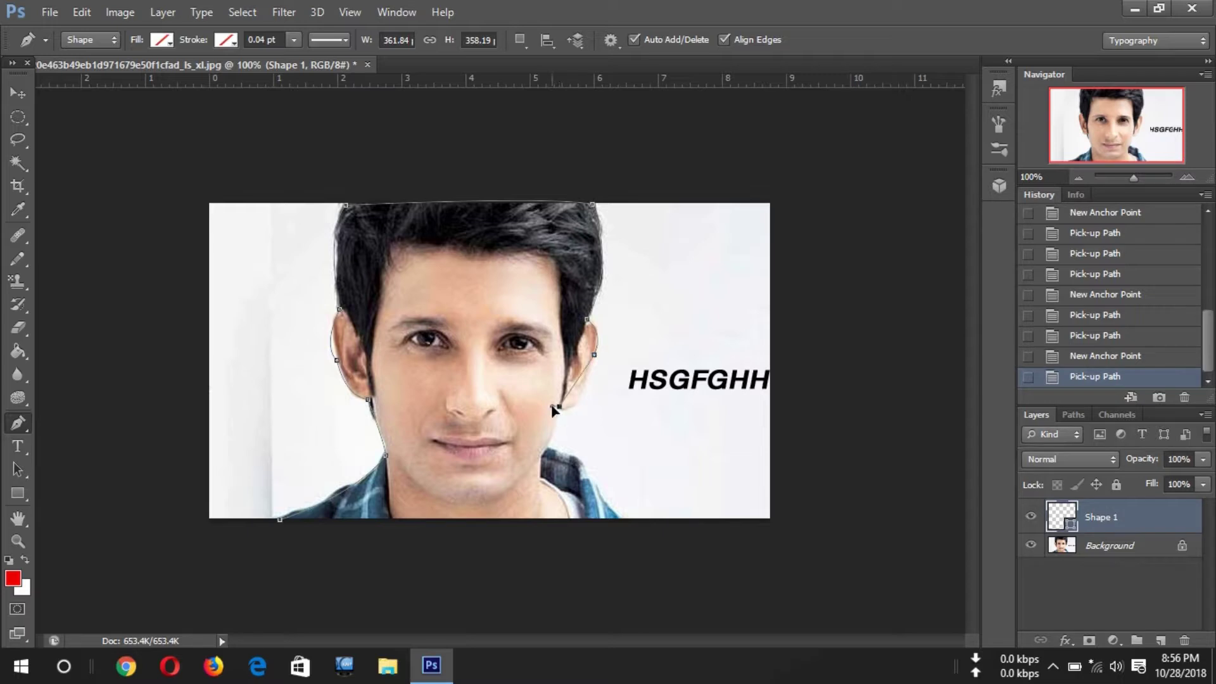
left_click(530, 375)
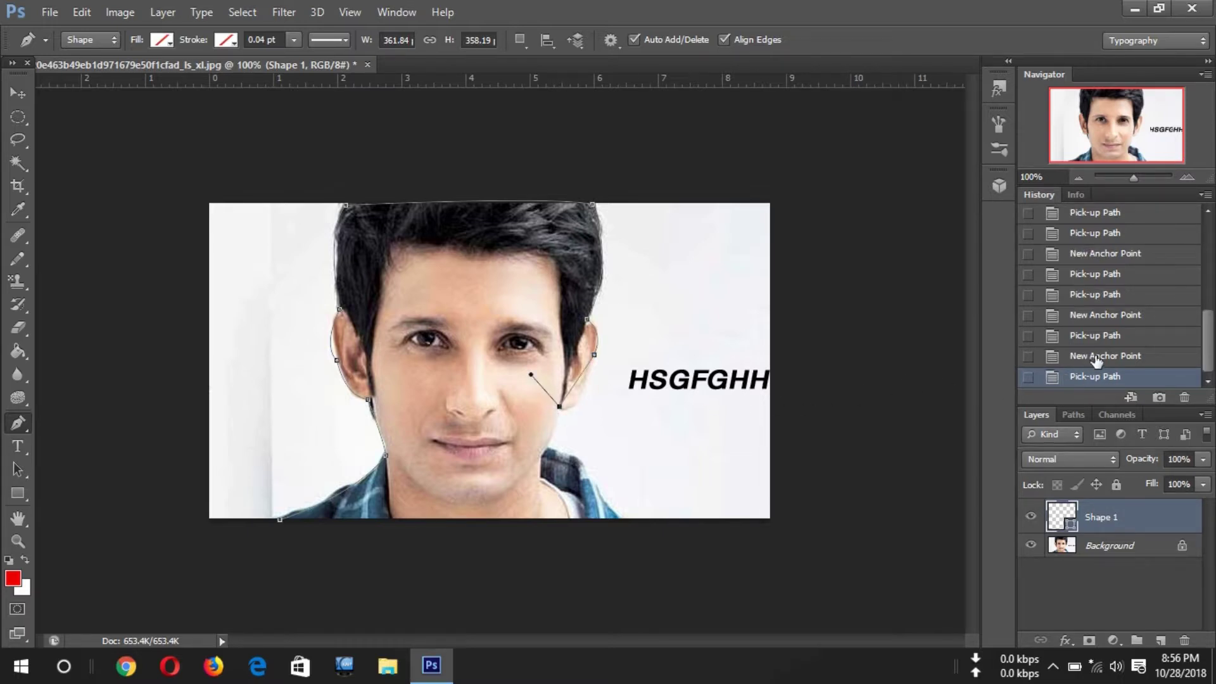
left_click(1096, 357)
left_click(1104, 338)
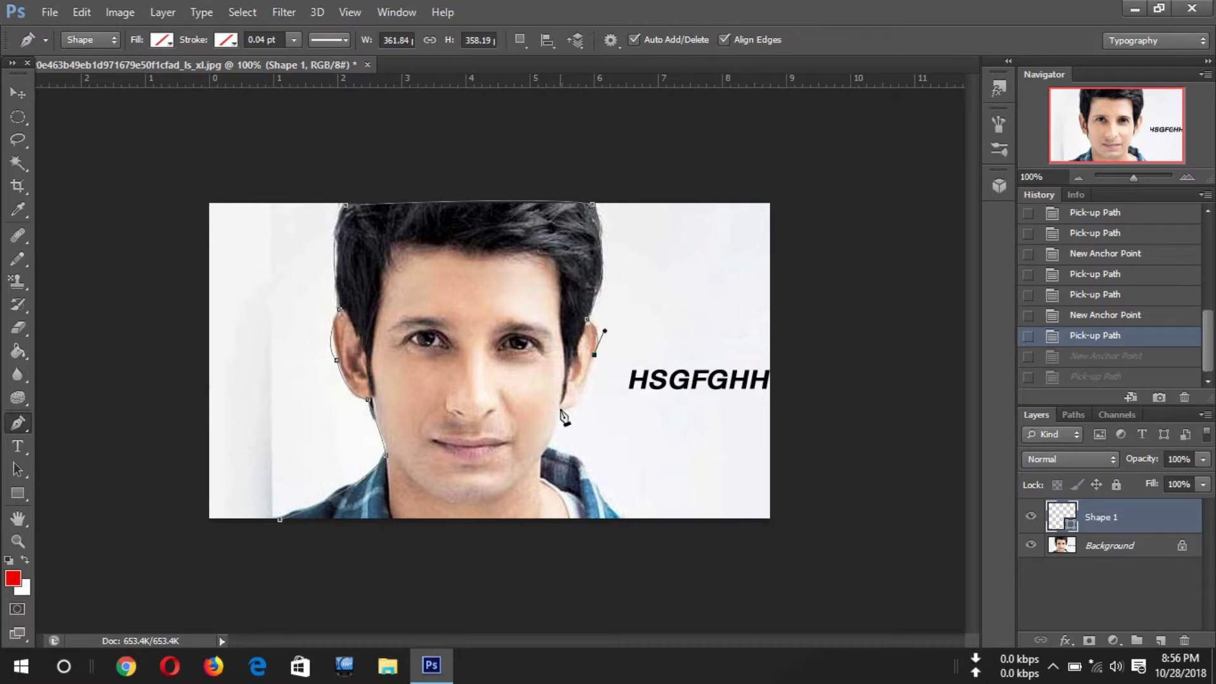
left_click_drag(561, 408, 546, 396)
left_click(547, 396)
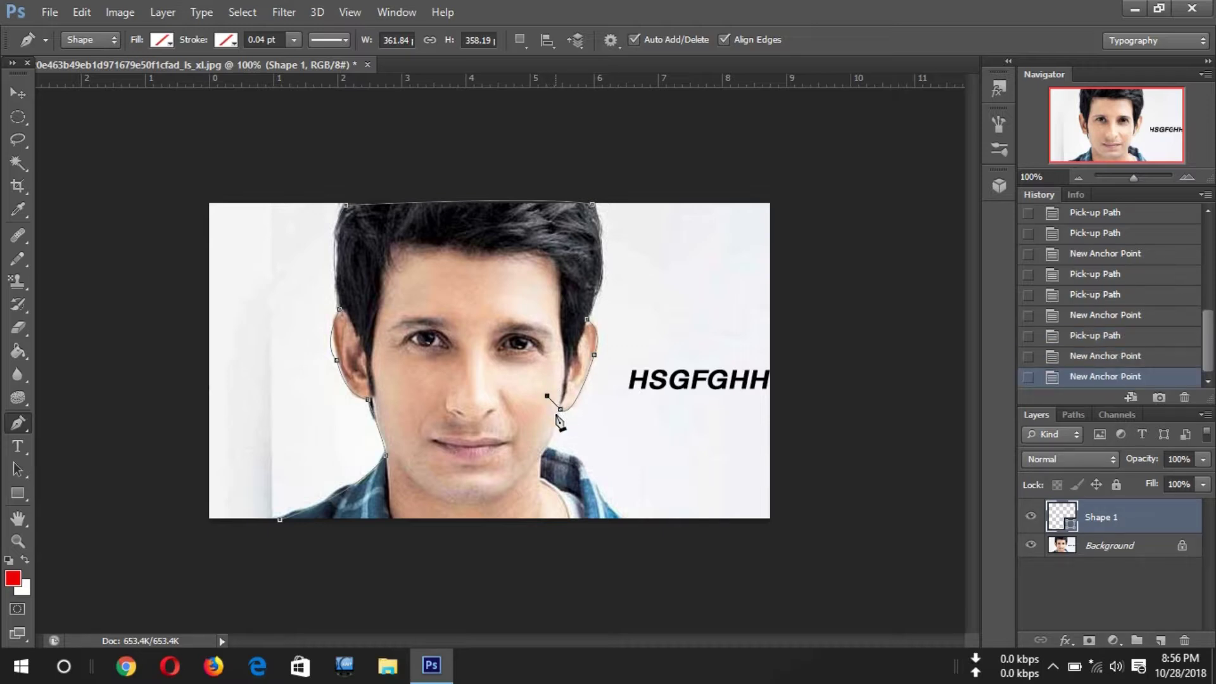
left_click(1132, 359)
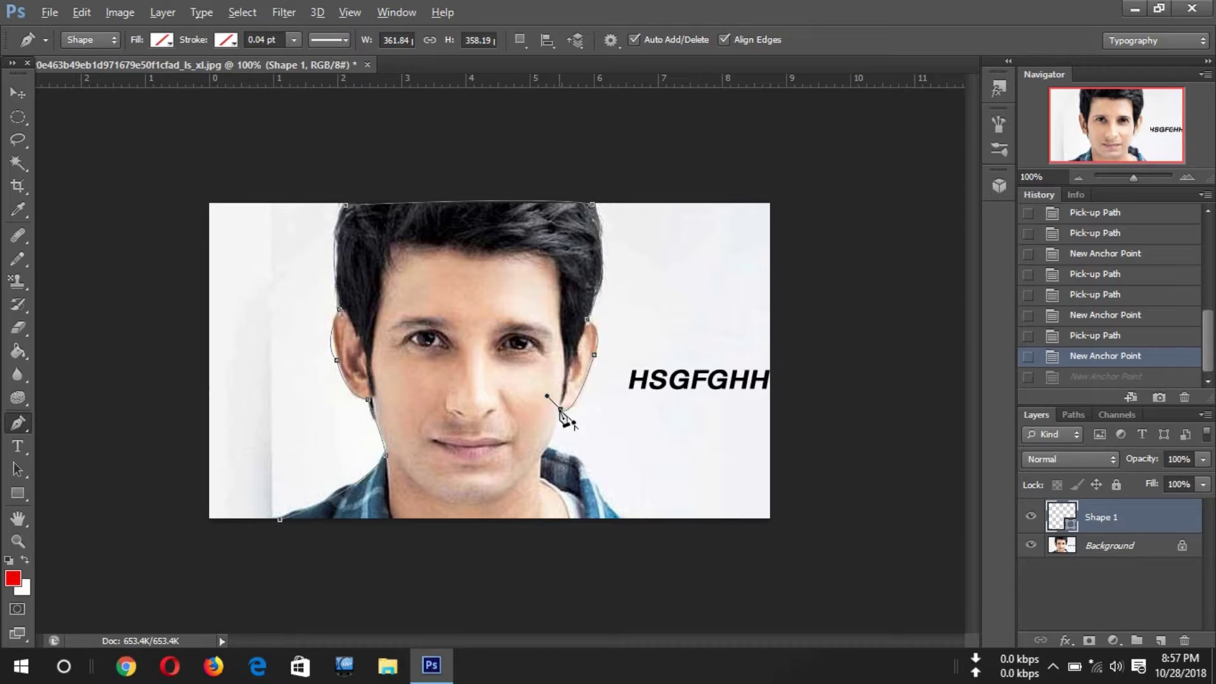
left_click(561, 410)
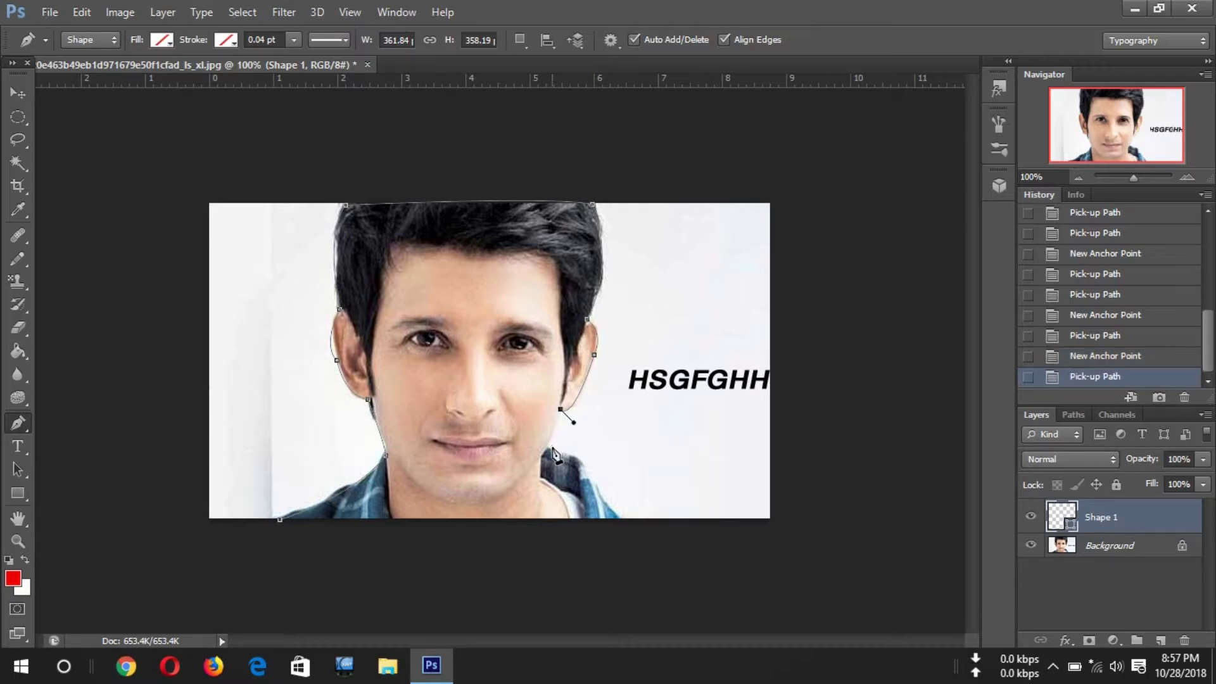
Step: Curve the outline down the neck and shoulder to the bottom edge and close it at the starting anchor
left_click_drag(552, 449, 536, 470)
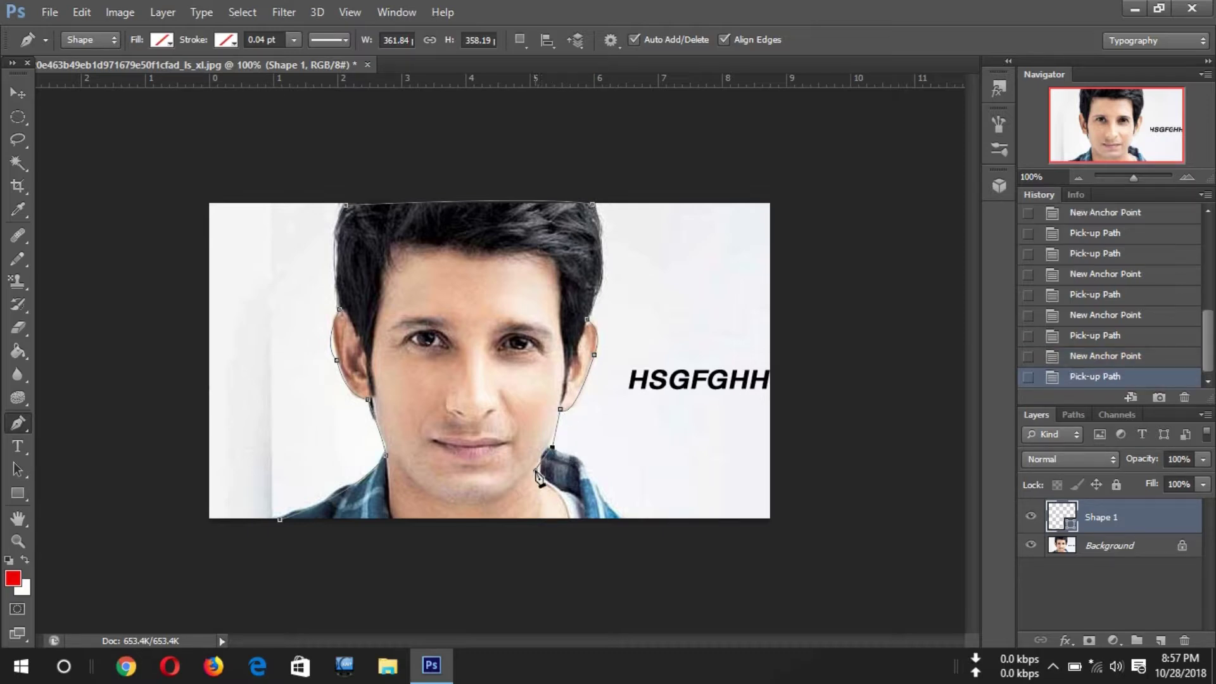
left_click(1048, 359)
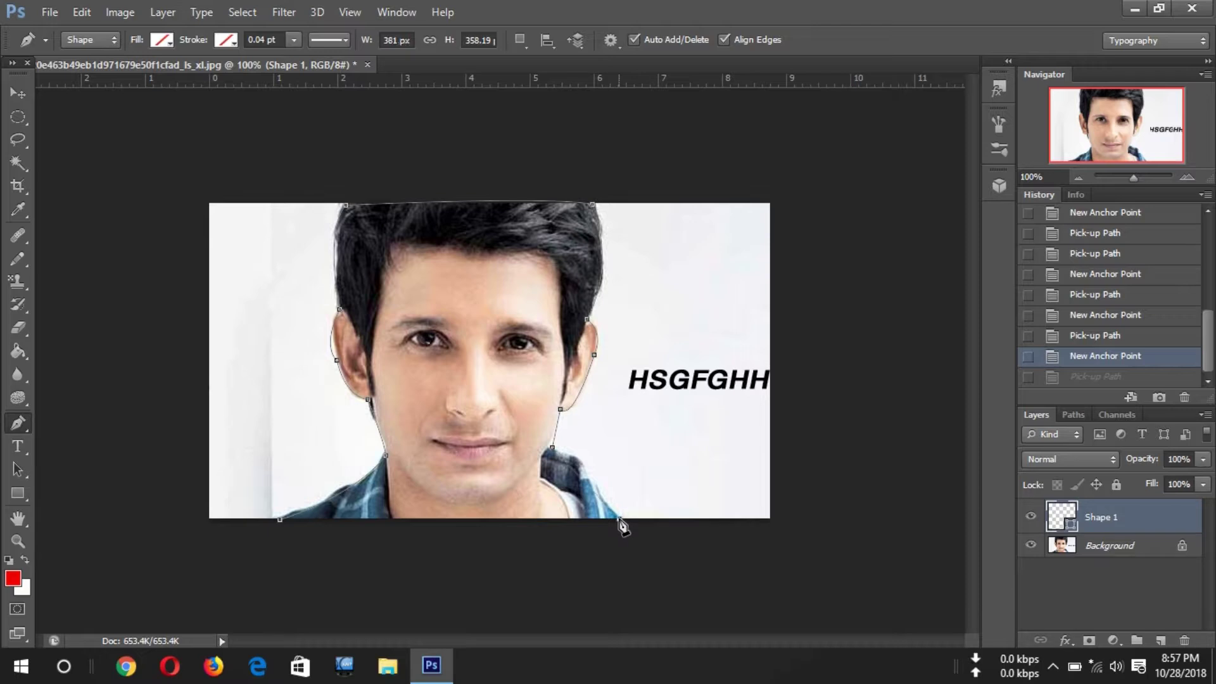
mouse_move(619, 518)
left_mouse_down()
mouse_move(626, 588)
mouse_move(656, 588)
left_mouse_up()
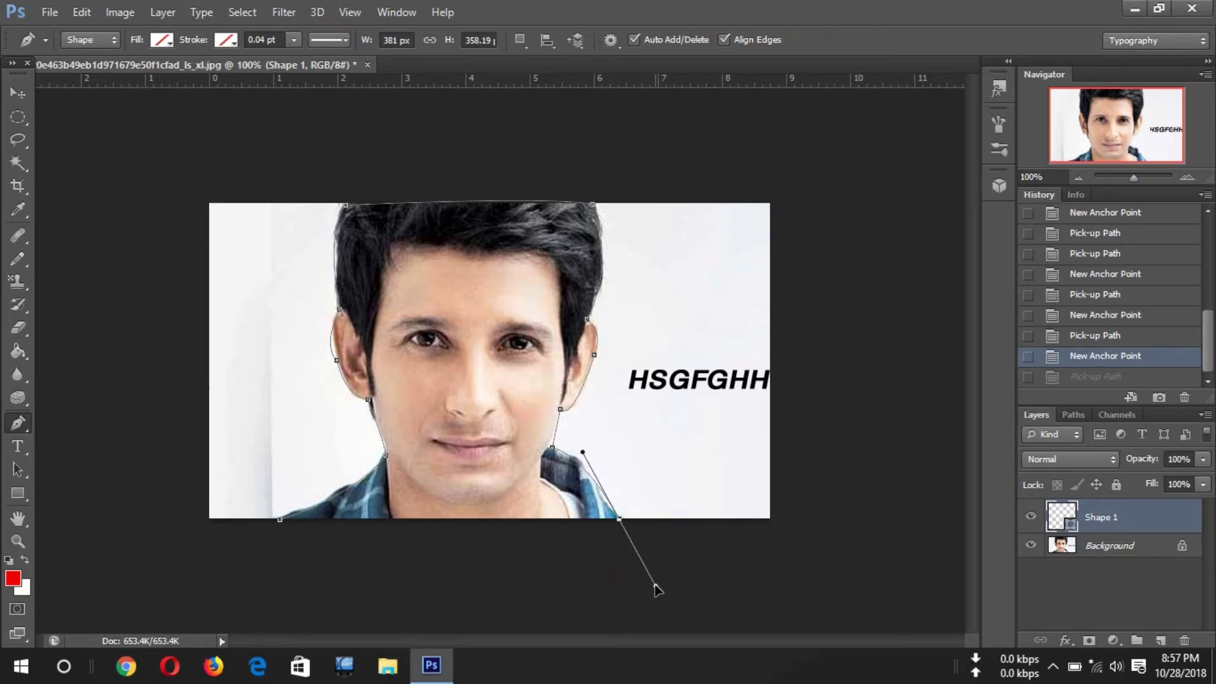
mouse_move(655, 589)
left_mouse_down()
mouse_move(630, 633)
mouse_move(650, 573)
mouse_move(644, 589)
left_mouse_up()
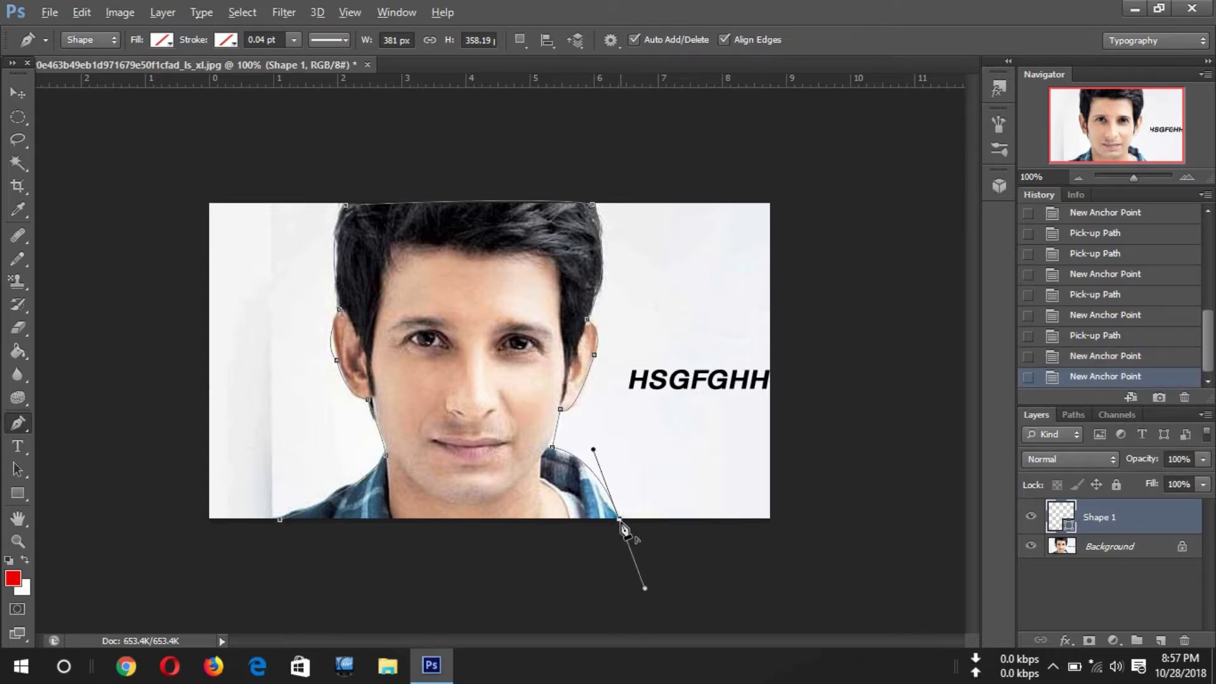
left_click(620, 520)
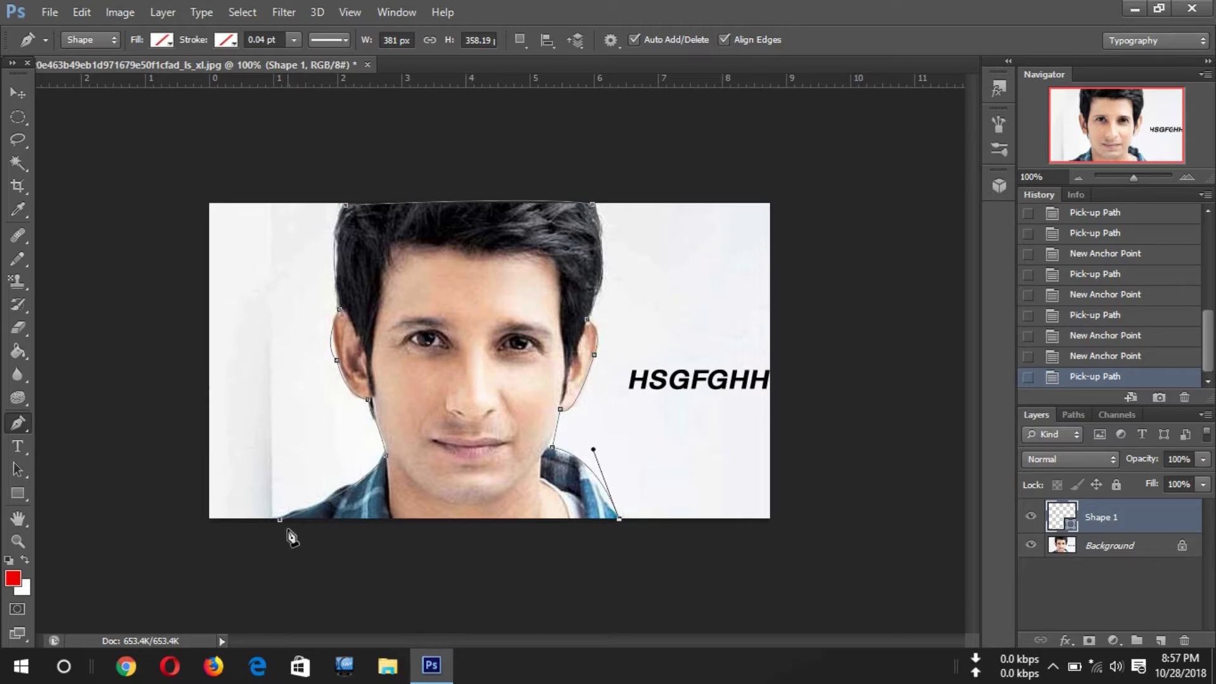
left_click(280, 521)
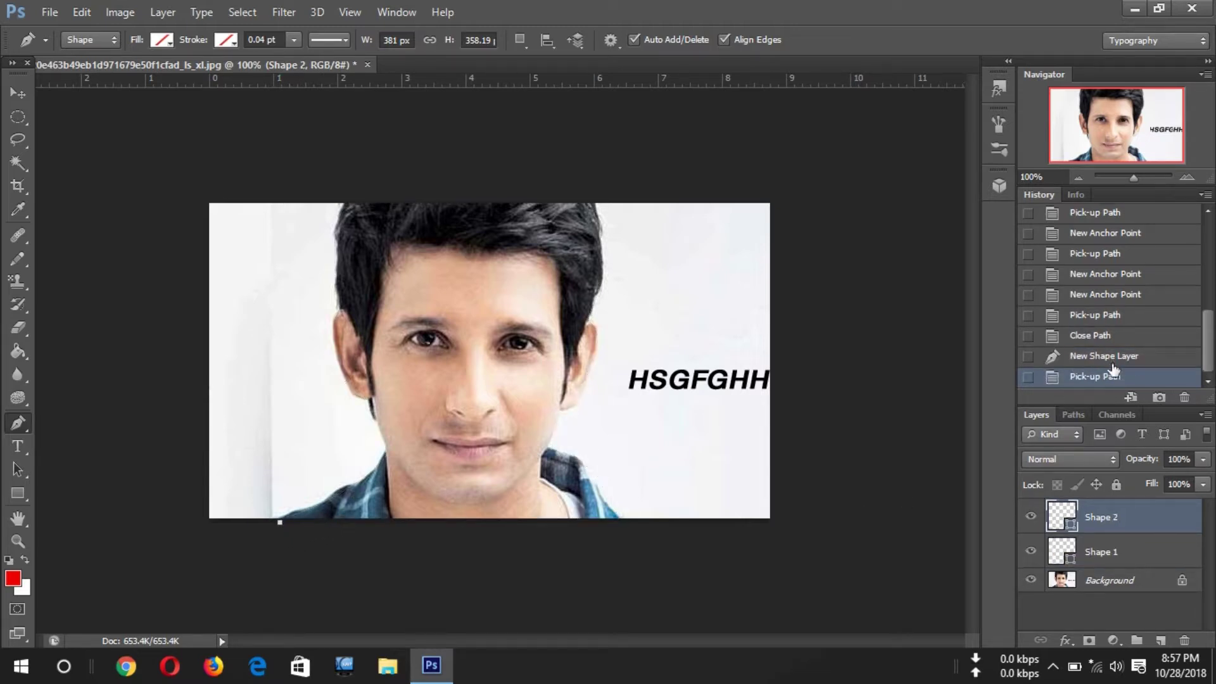
Step: Step back in History to the Close Path state, removing the stray Shape 2 layer
left_click(1116, 362)
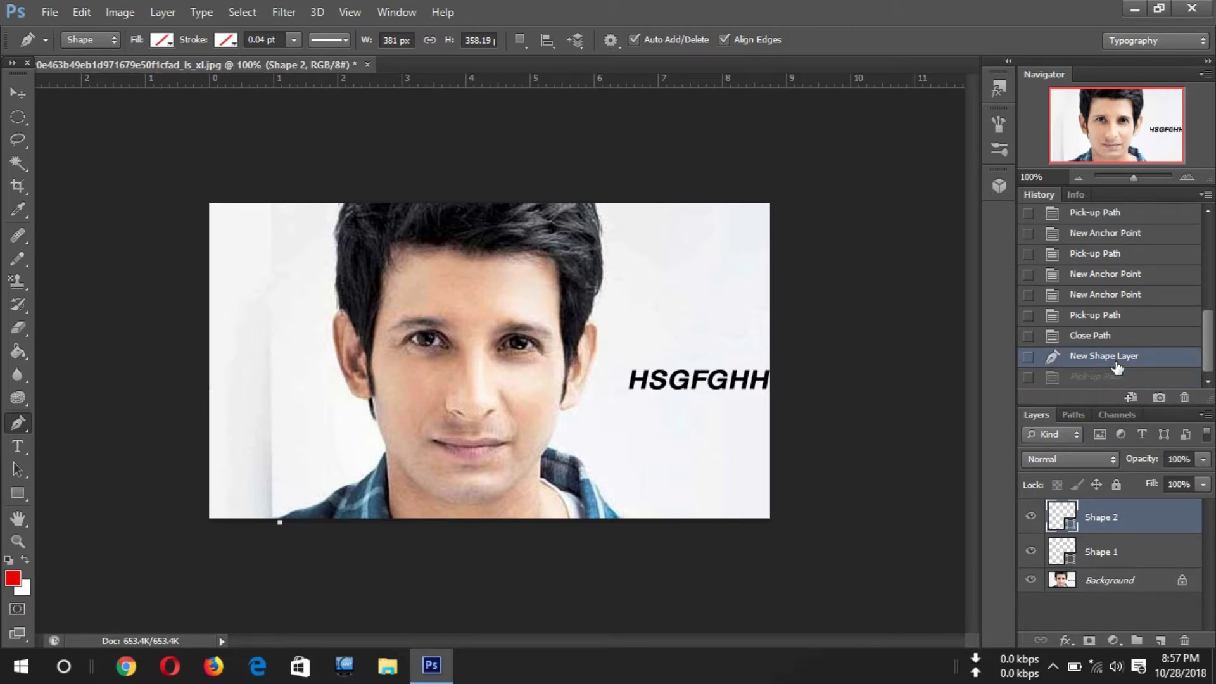
left_click(1122, 343)
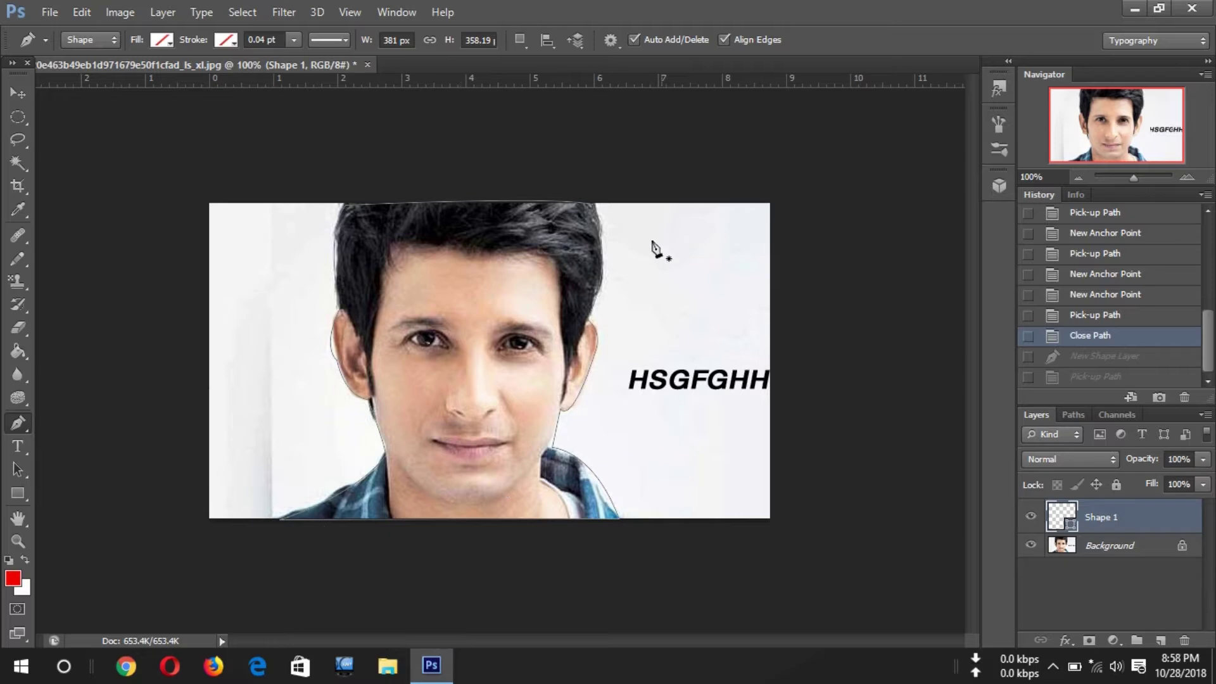
Step: Convert the closed path into a selection using Make Selection and confirm with OK
right_click(628, 333)
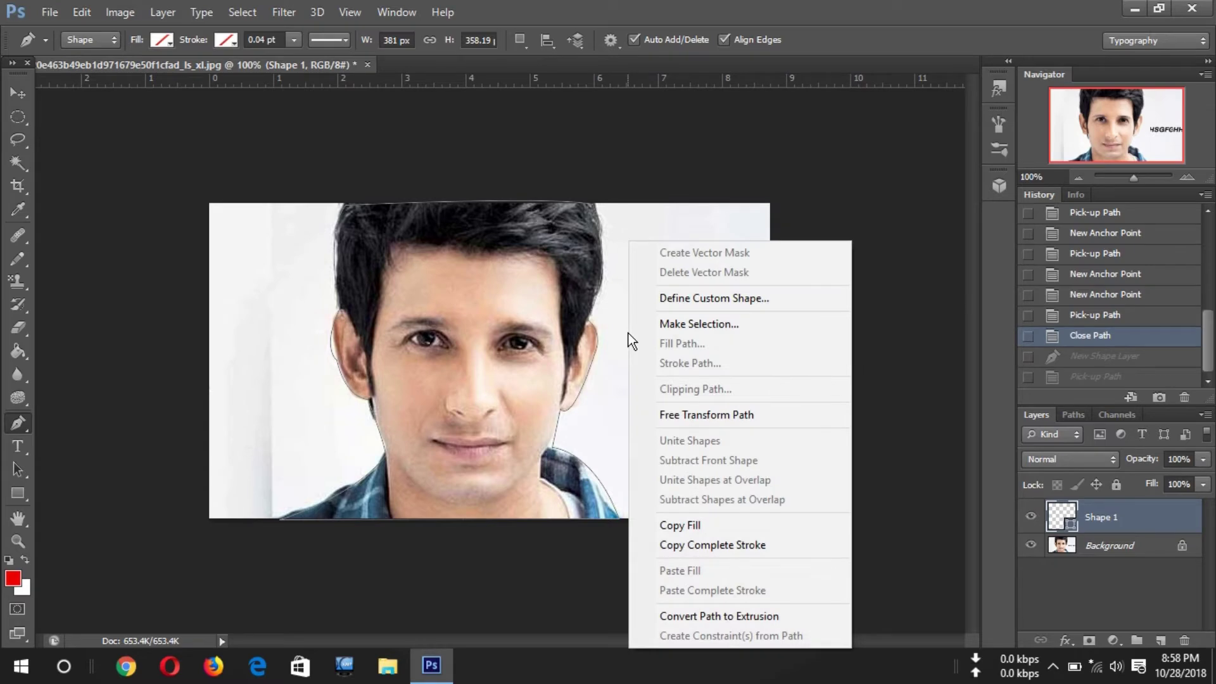
left_click(694, 329)
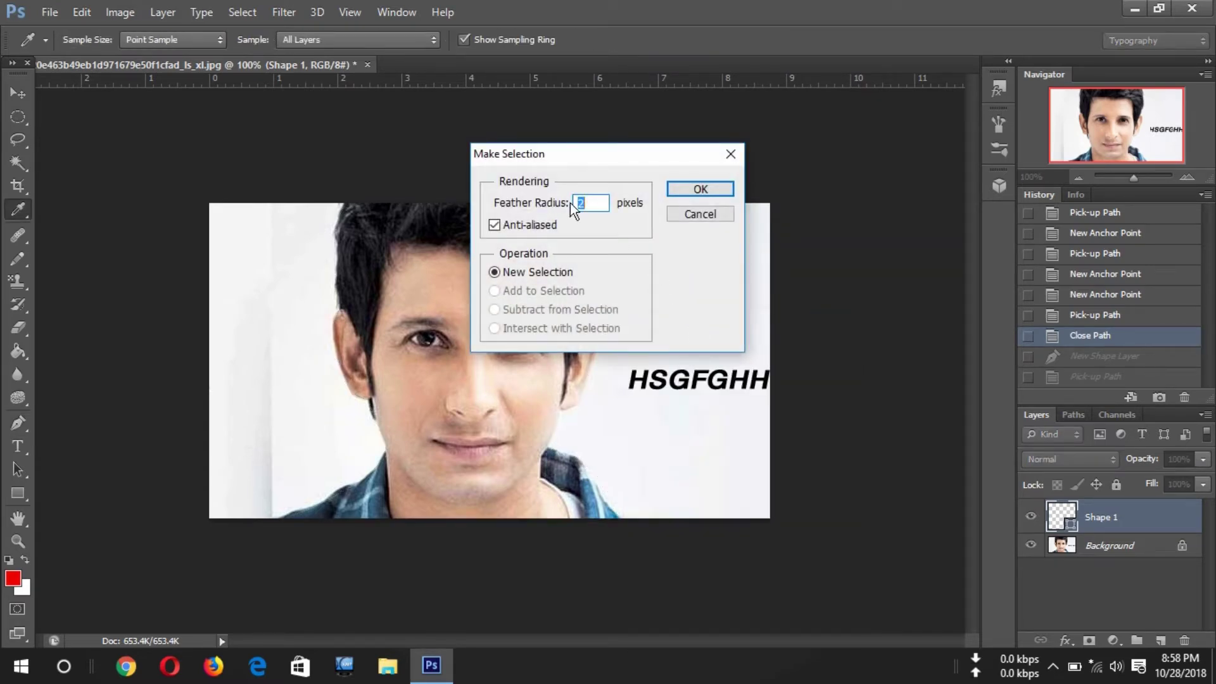
left_click(672, 189)
left_click(673, 188)
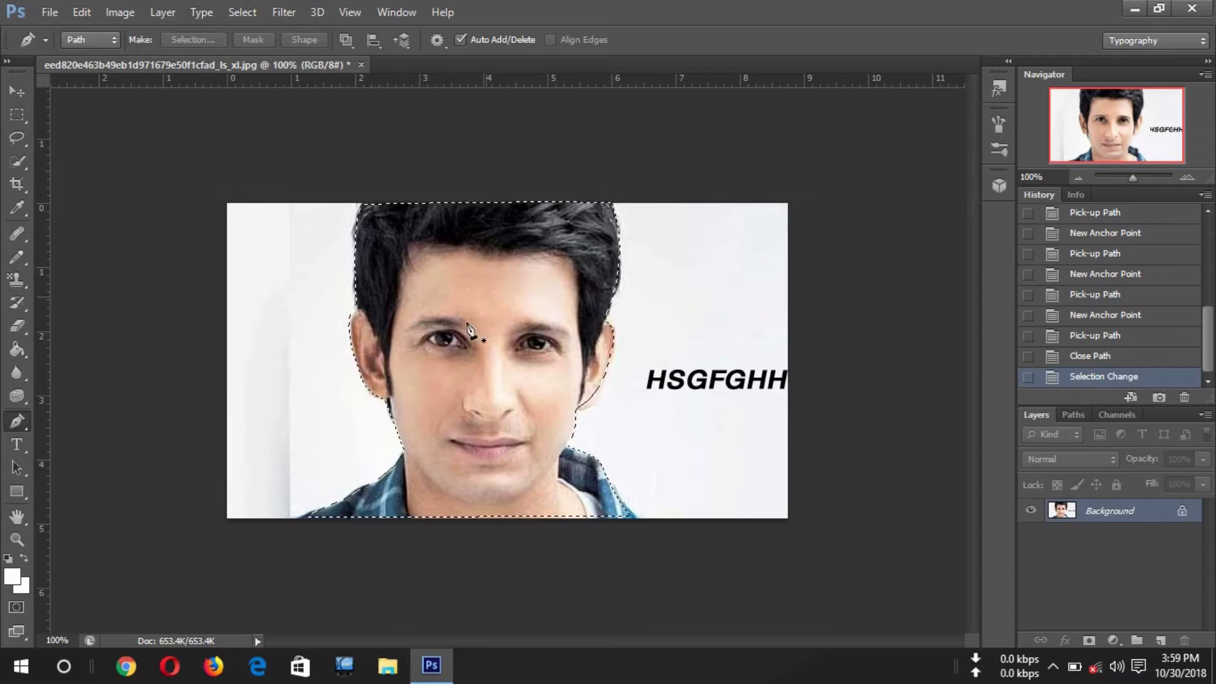
Step: Nudge the head selection slightly with the Move tool, then start a new 2600 × 1600 px white document
left_click(116, 39)
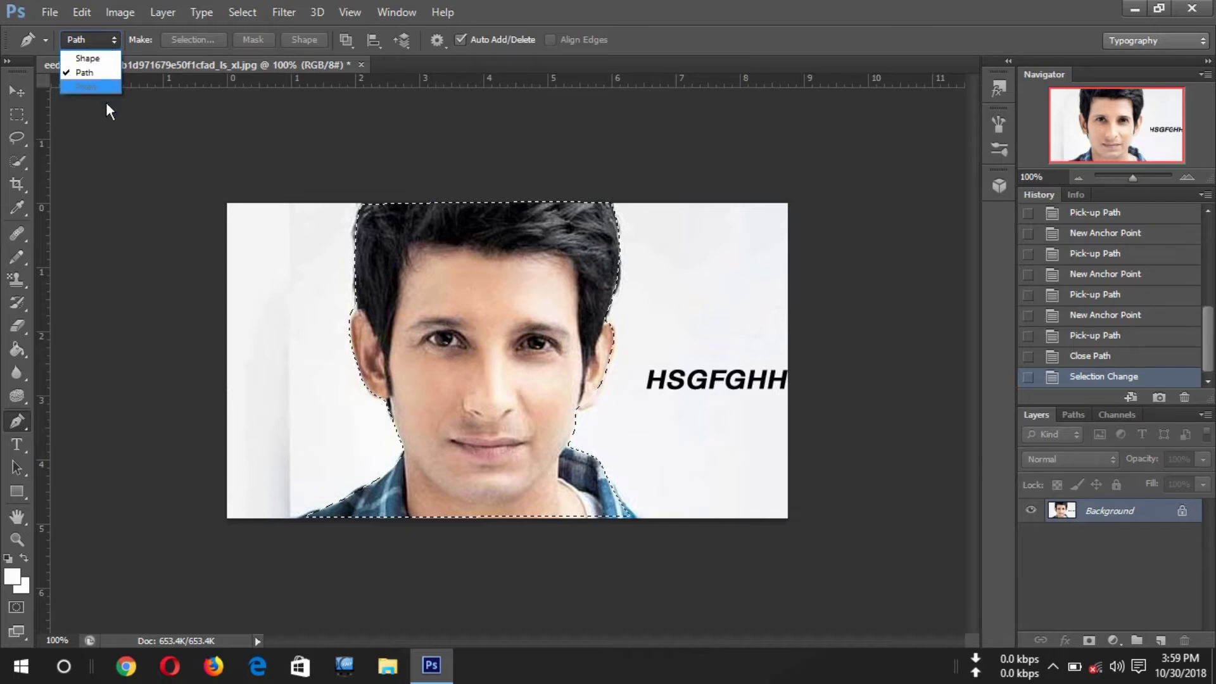
left_click(107, 123)
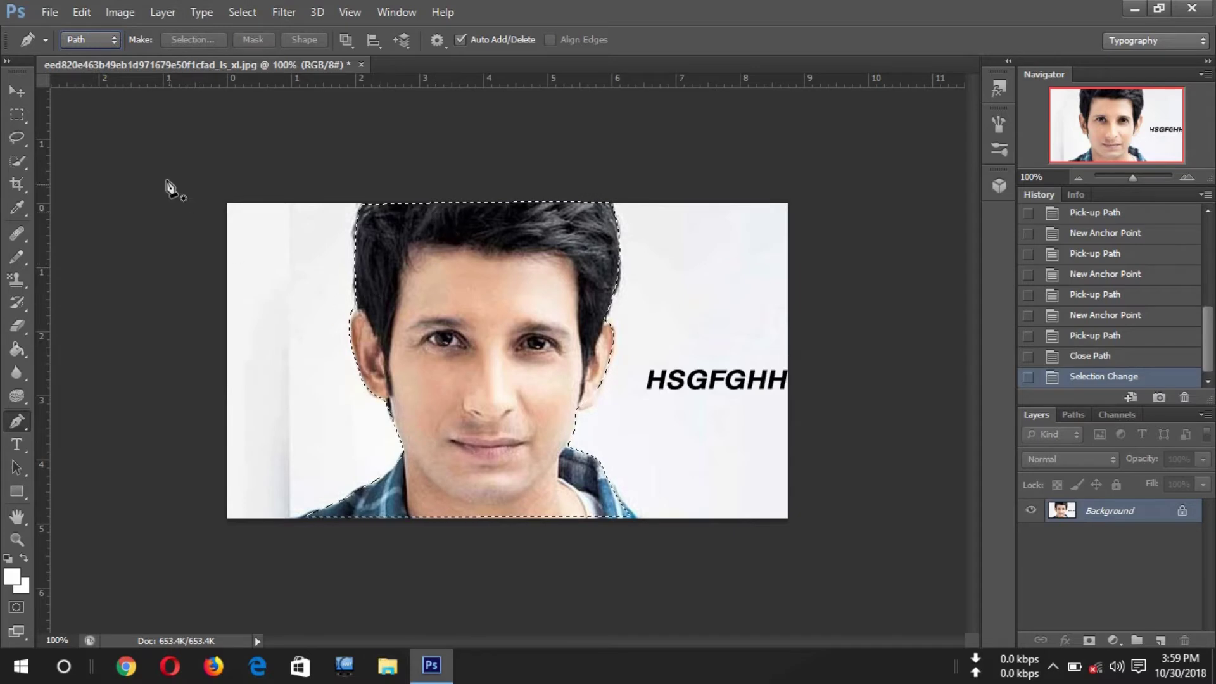
left_click(24, 94)
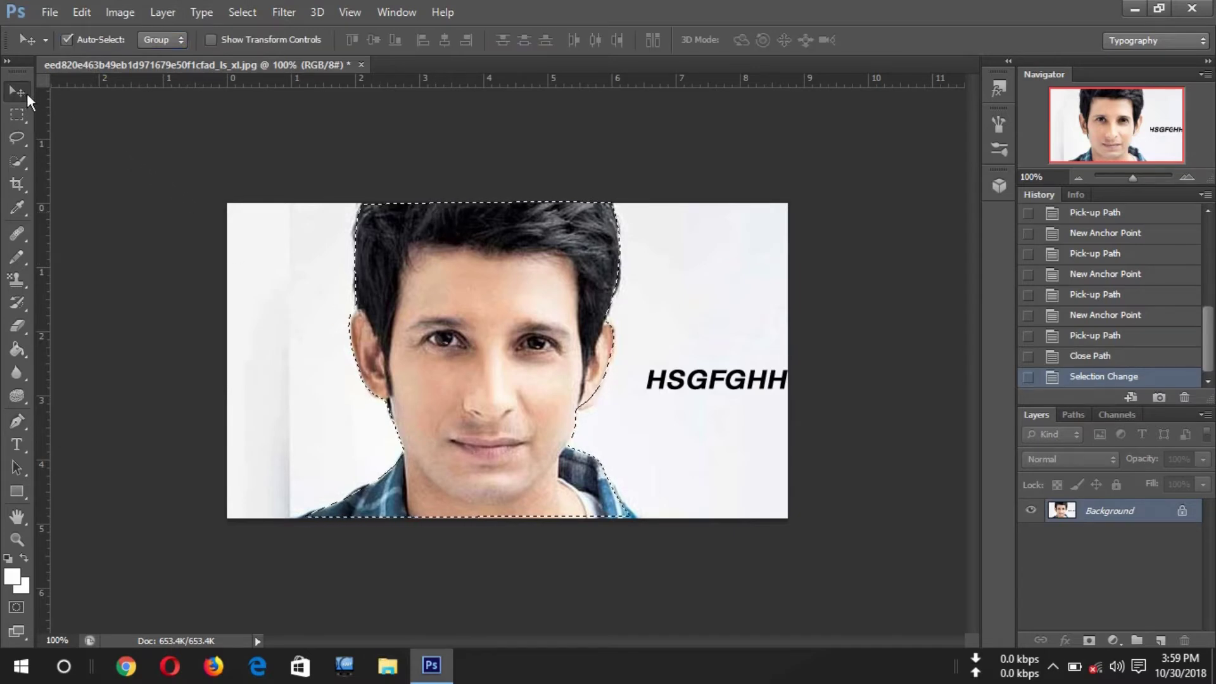
mouse_move(434, 344)
left_mouse_down()
mouse_move(324, 345)
mouse_move(364, 378)
mouse_move(453, 341)
left_mouse_up()
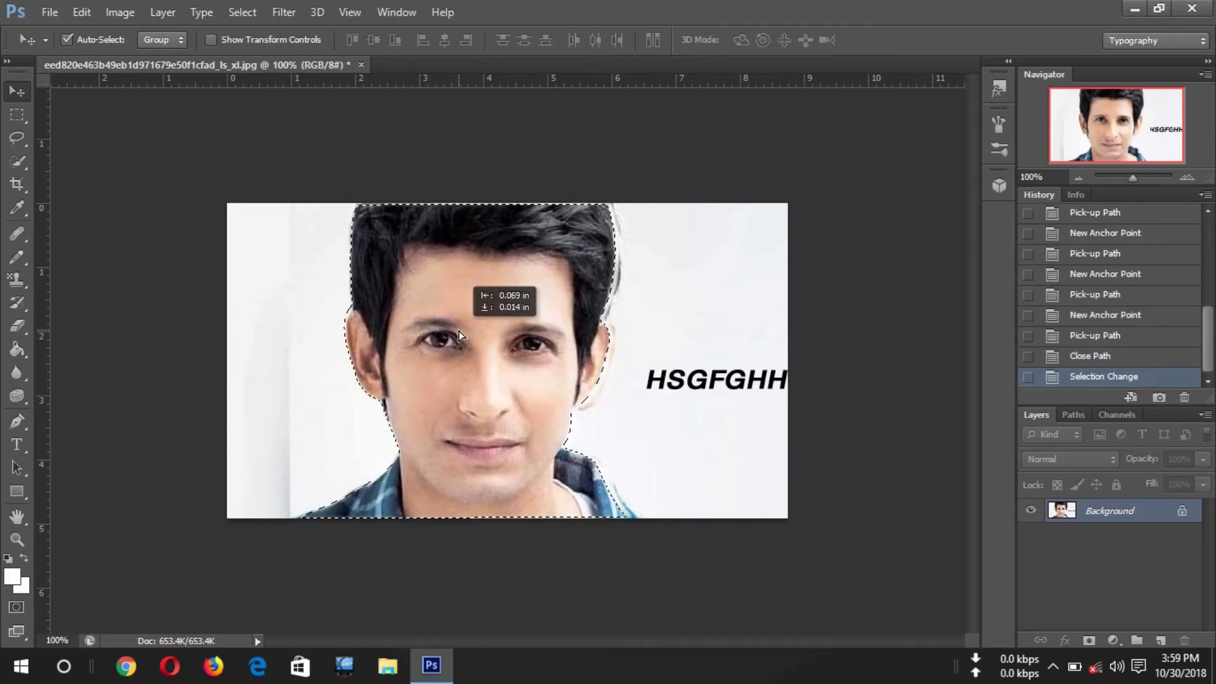
left_click_drag(453, 340, 460, 330)
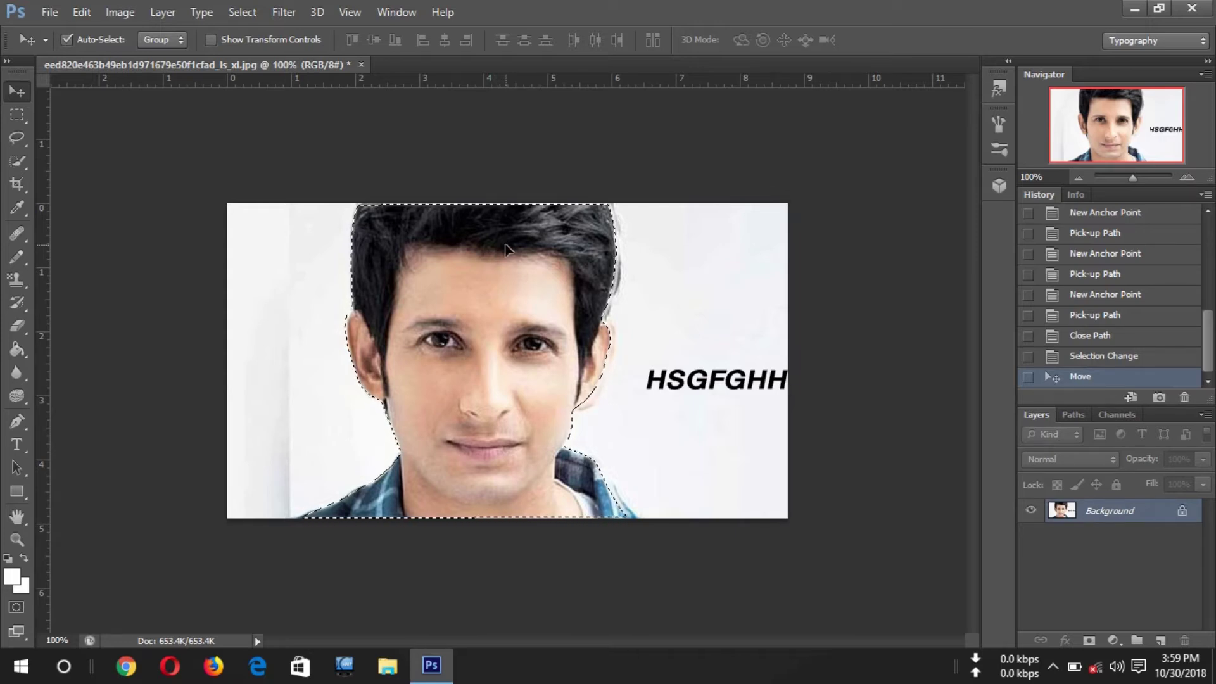
left_click(43, 15)
left_click(51, 32)
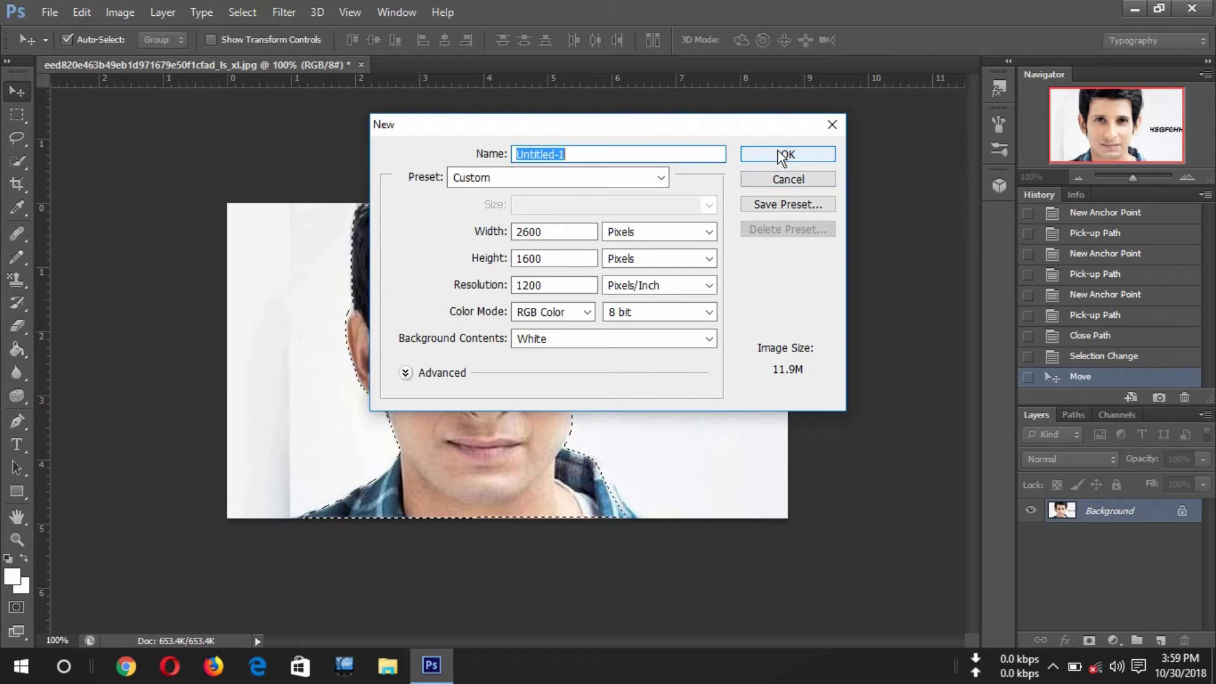
Step: Create the blank white Untitled-1 canvas, then switch back to the portrait's tab
left_click(785, 155)
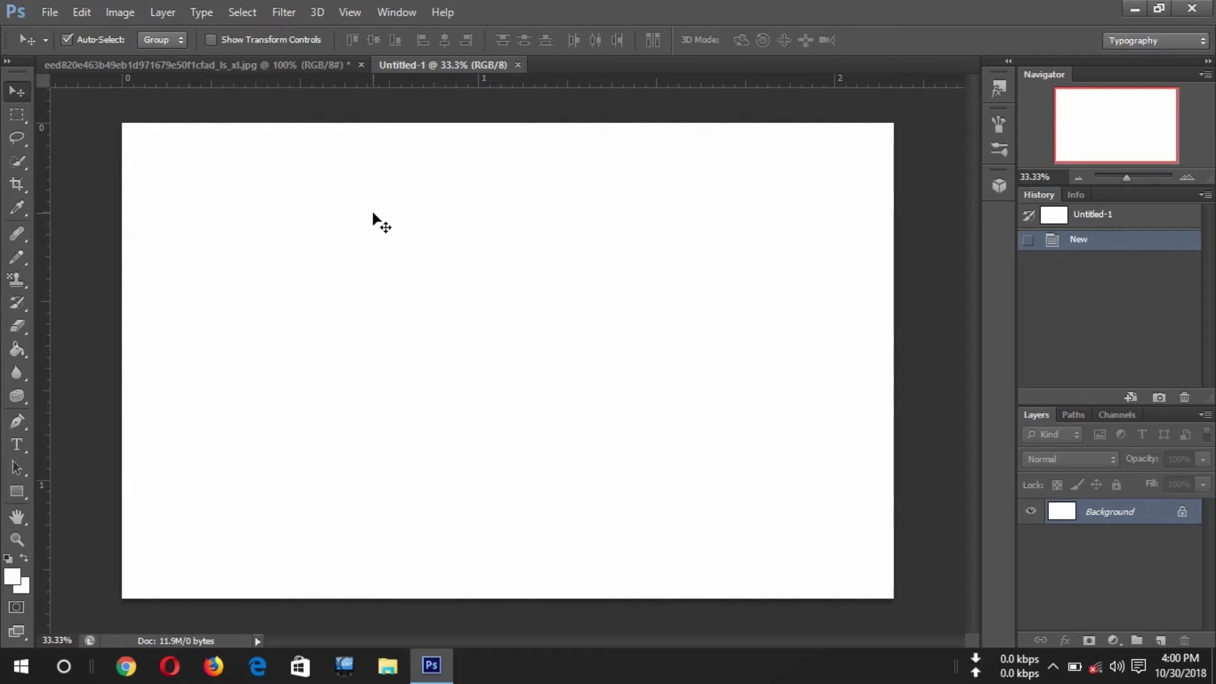
left_click(250, 67)
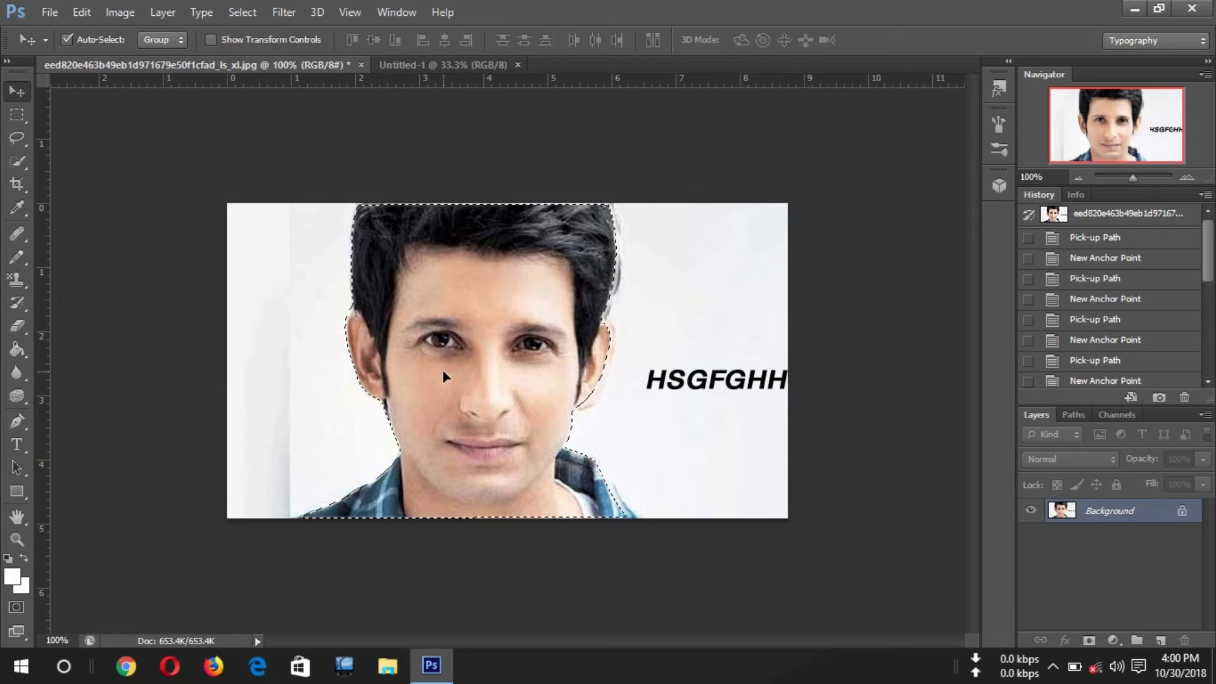
Step: Move the cut-out head onto the white Untitled-1 canvas as Layer 1 and scale it to about 170%
left_click_drag(443, 376, 413, 63)
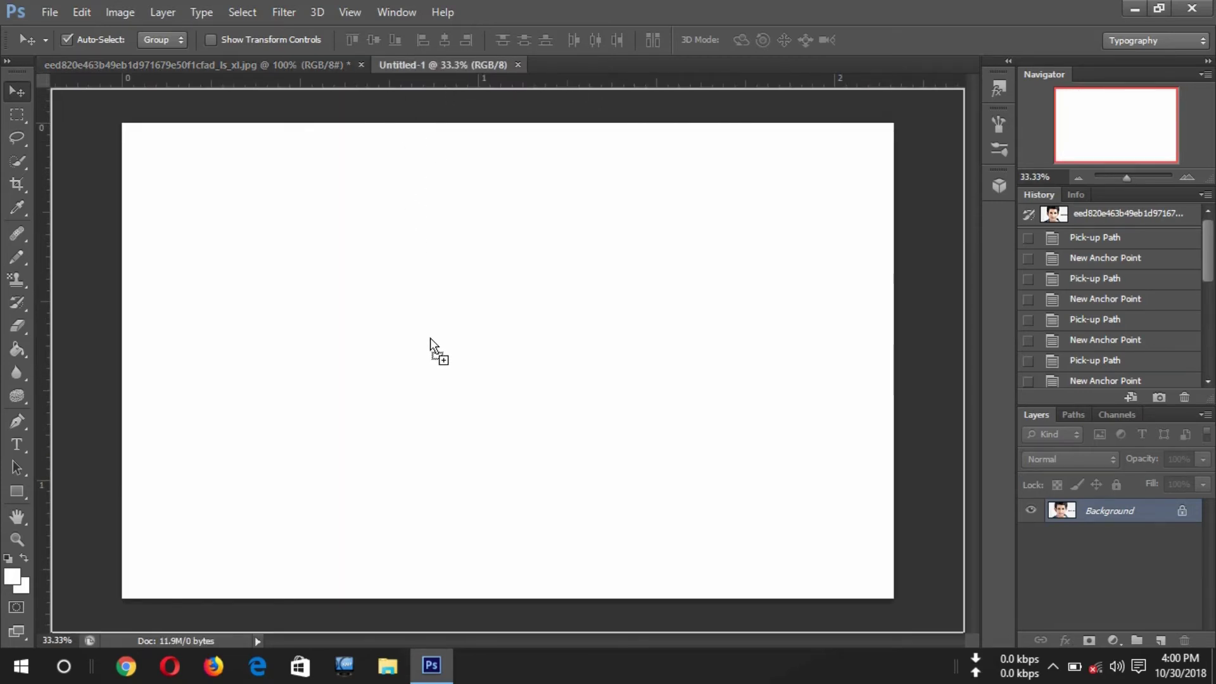
left_click_drag(413, 63, 430, 337)
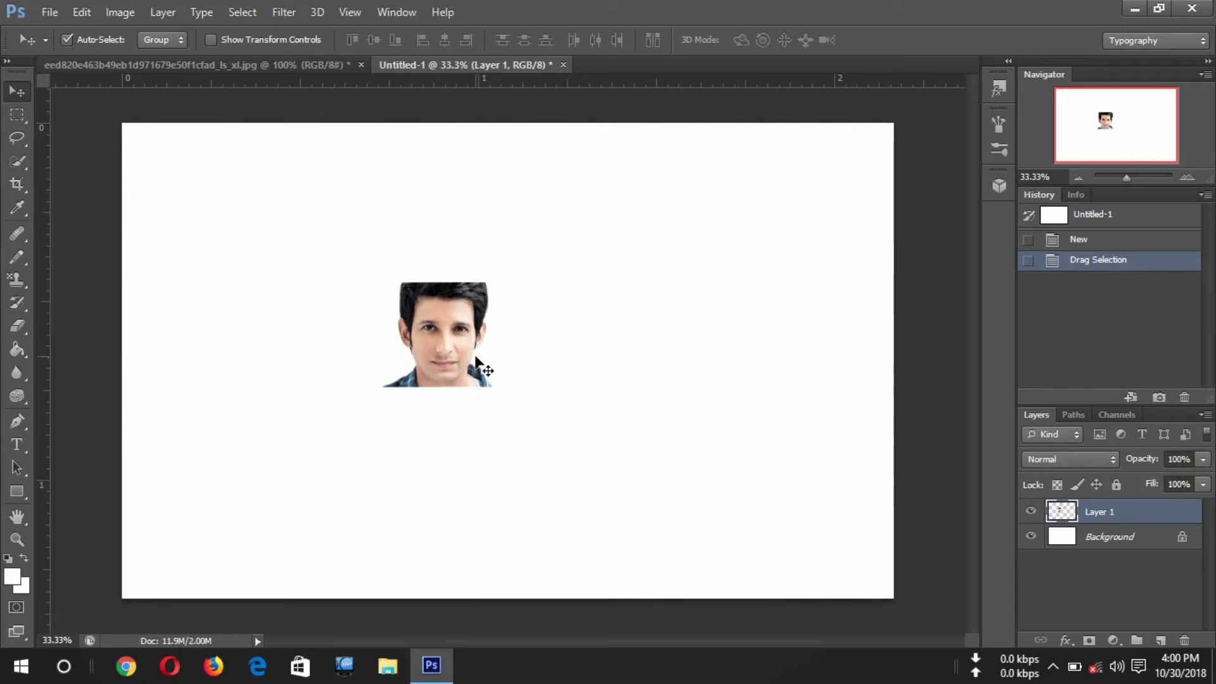
left_click(211, 38)
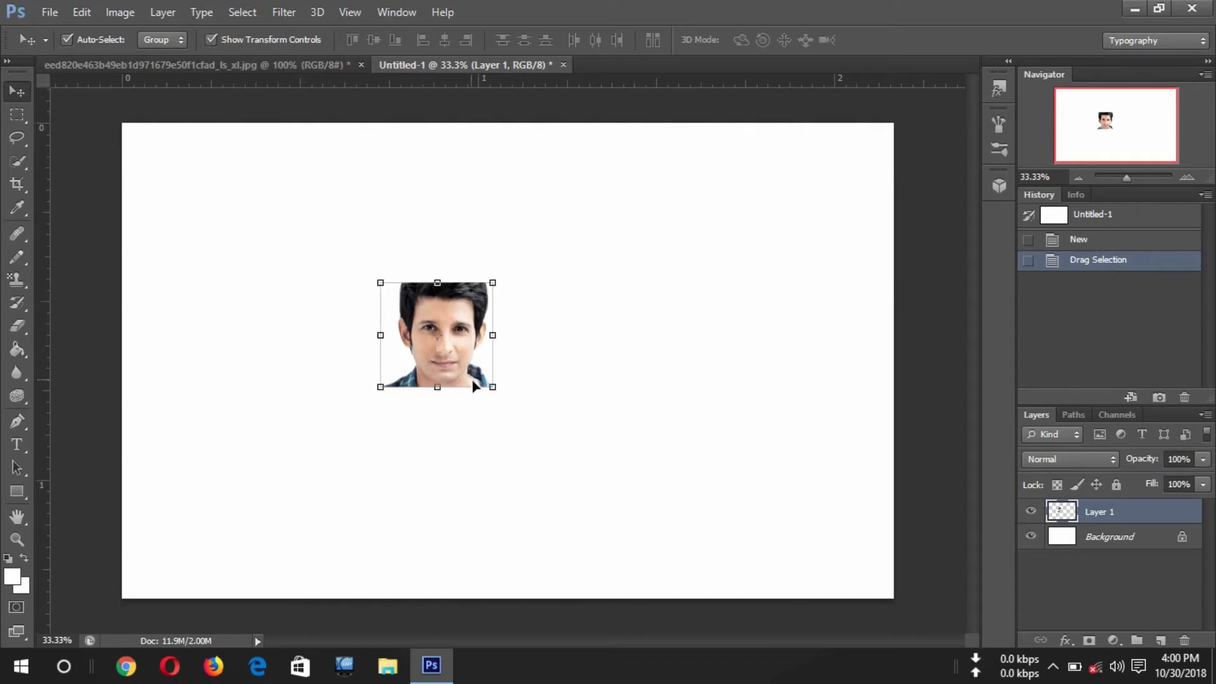
mouse_move(492, 386)
left_mouse_down()
mouse_move(531, 456)
mouse_move(572, 470)
left_mouse_up()
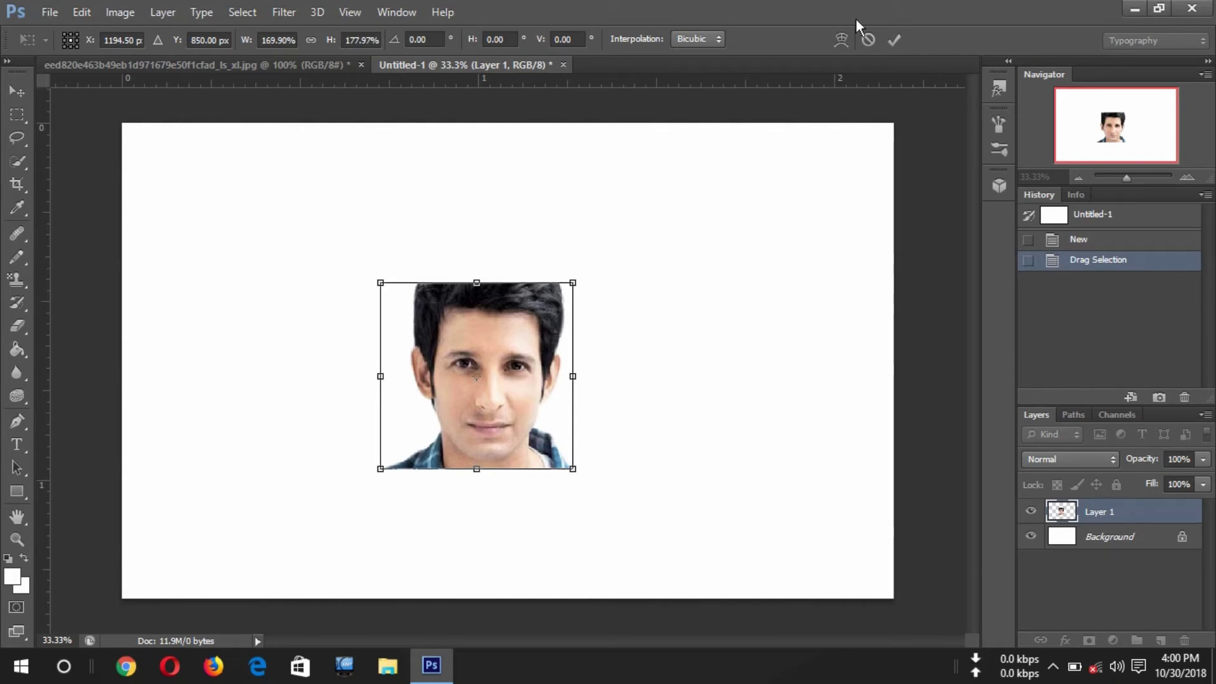
Step: Commit the head's 170% enlargement, hide the transform controls, and return to the Pen tool
left_click(892, 40)
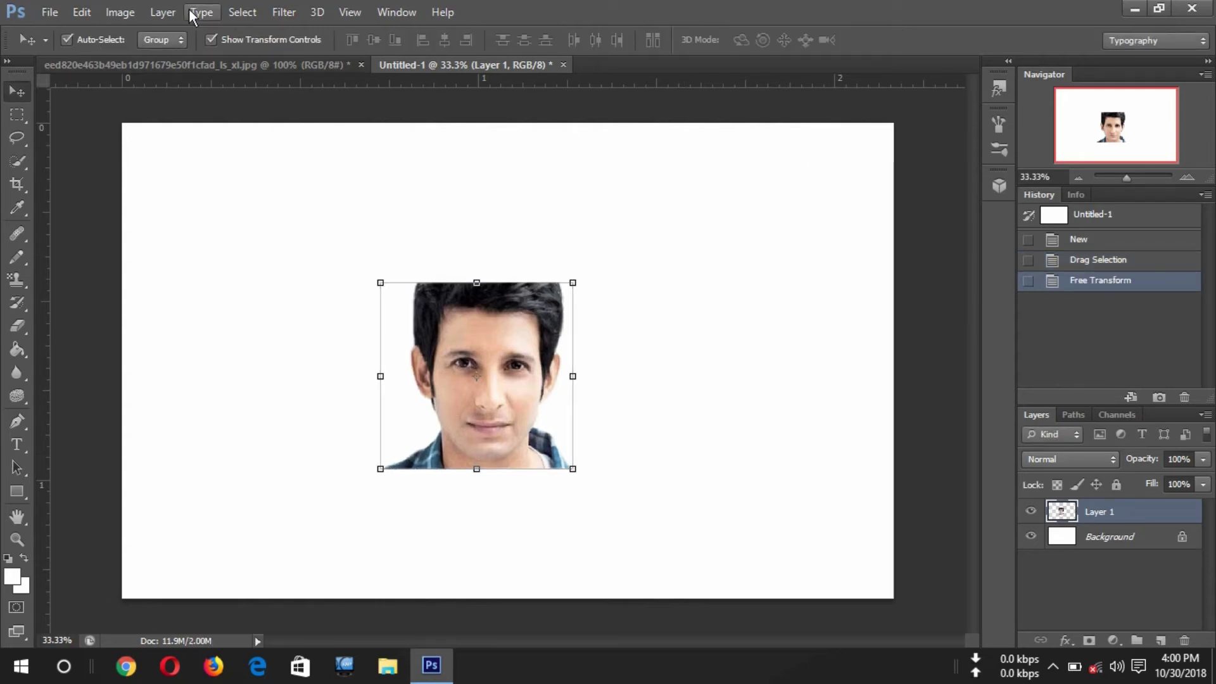
left_click(212, 39)
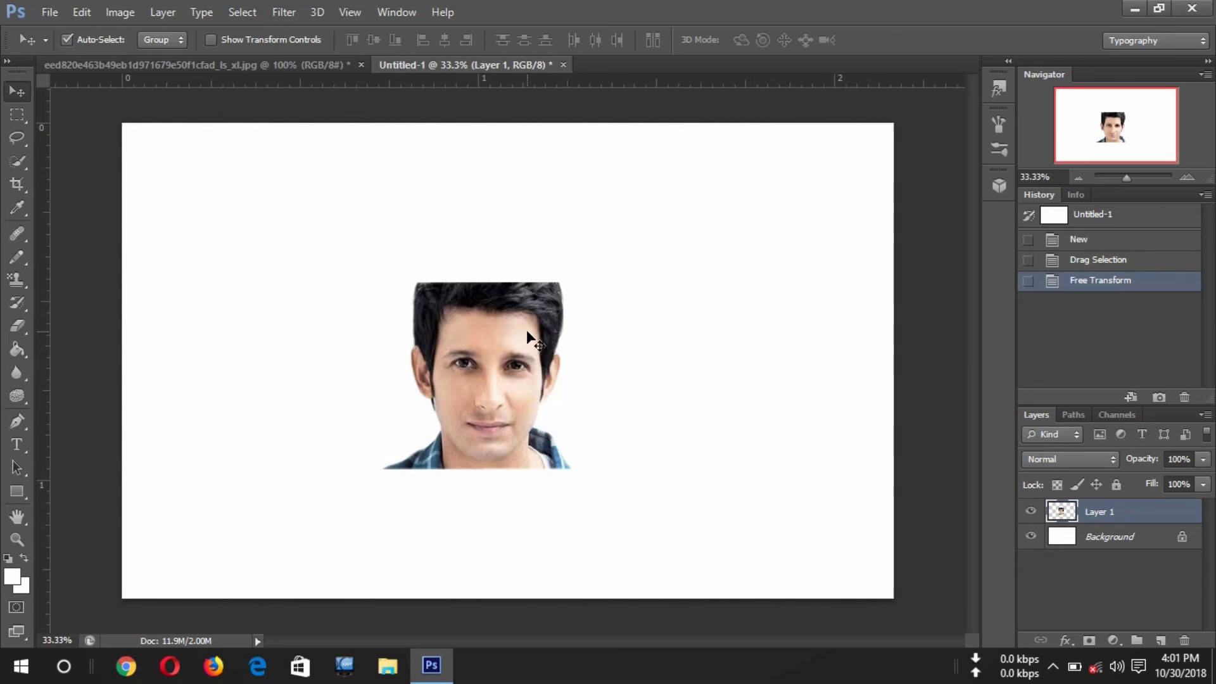
left_click(17, 420)
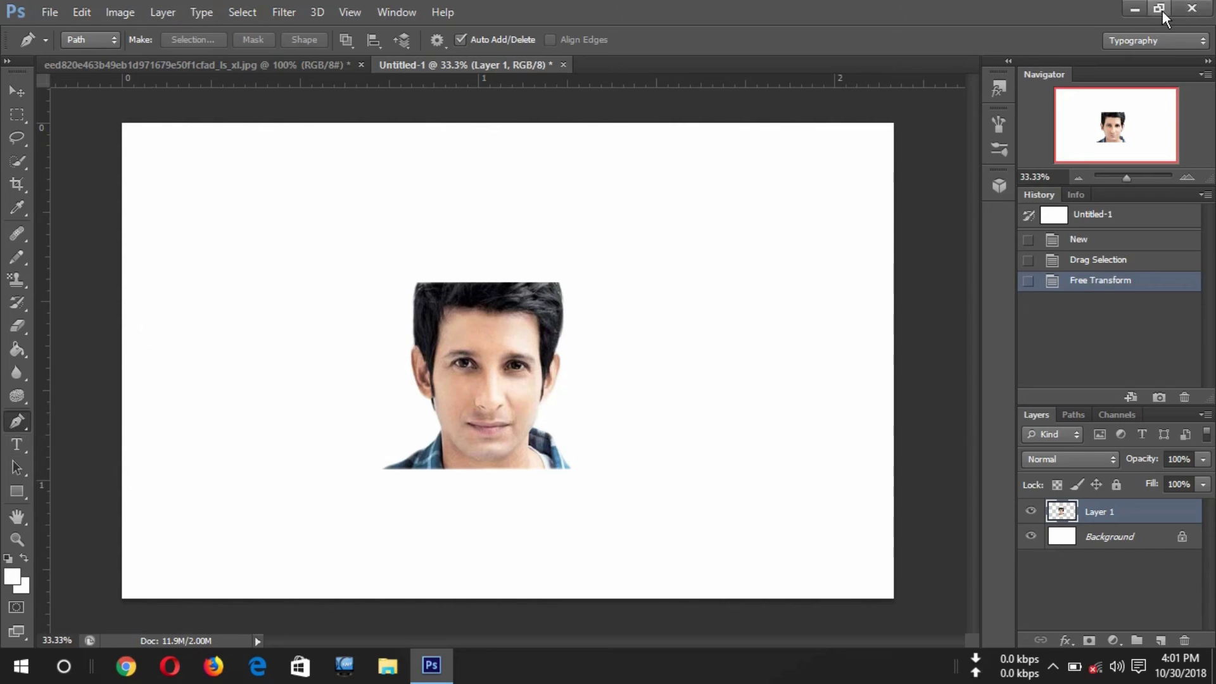
left_click(1142, 9)
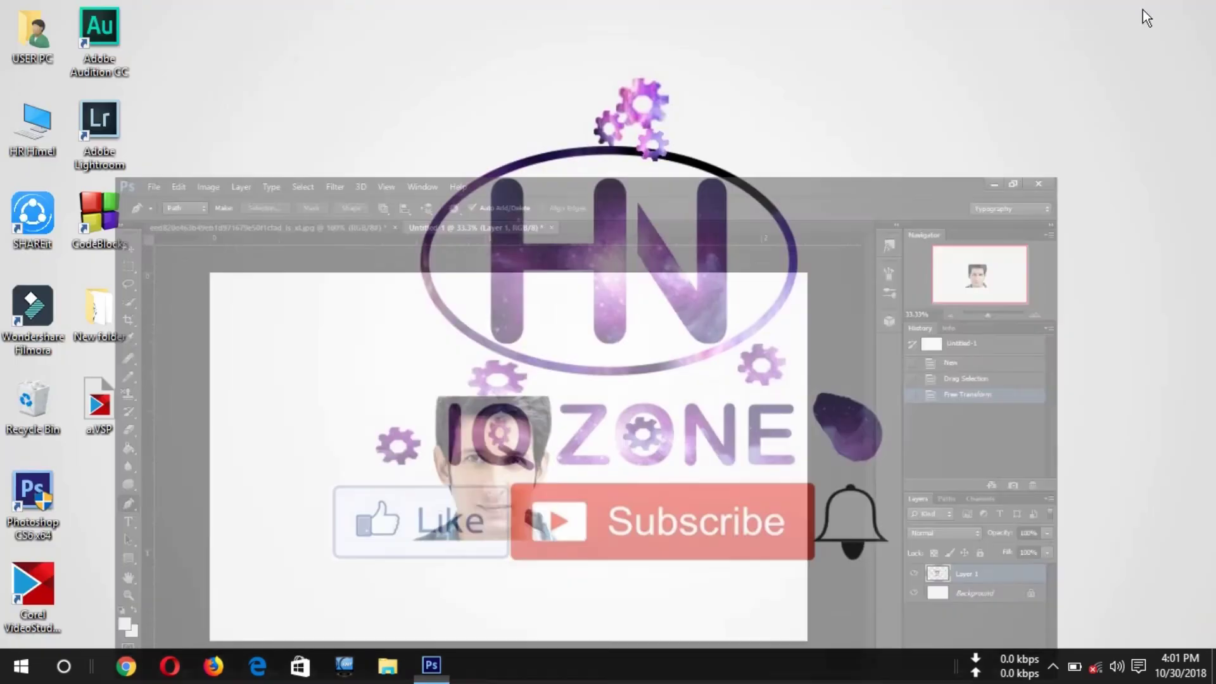